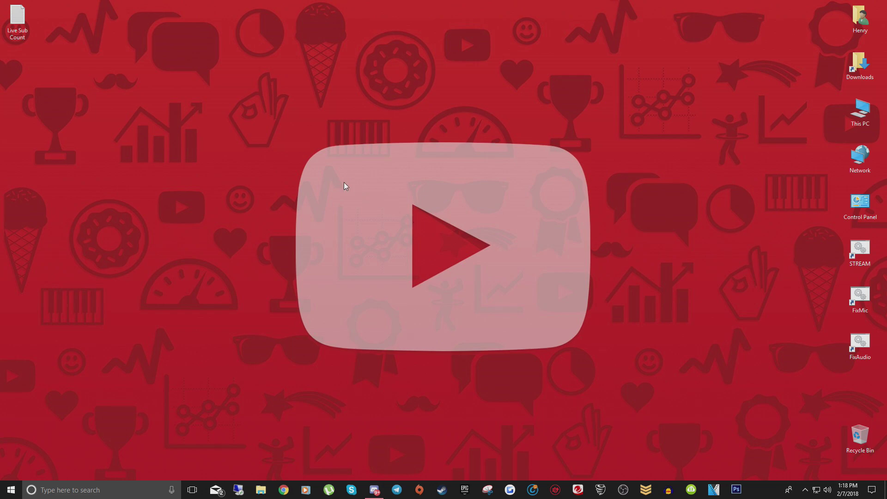
- Copy the realtime counter URL from the Live Sub Count notes file
{"action": "double_click", "coordinate": [17, 18]}
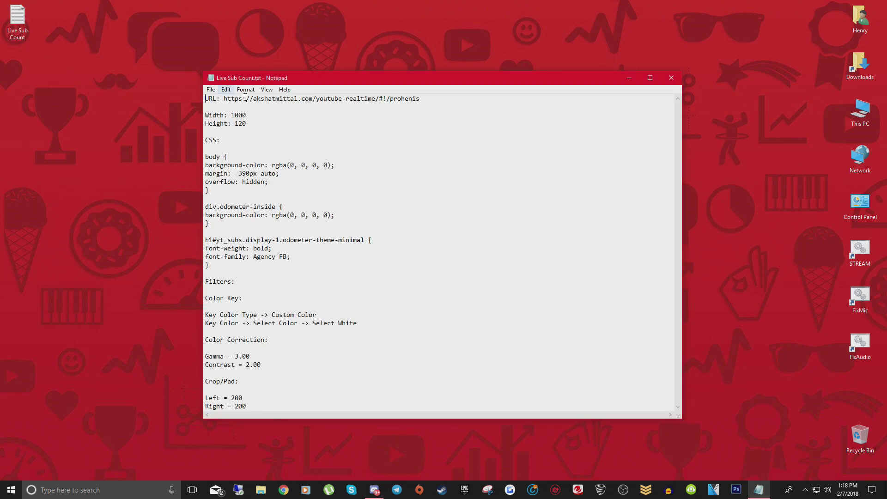
{"action": "left_click_drag", "start_coordinate": [422, 103], "coordinate": [225, 100]}
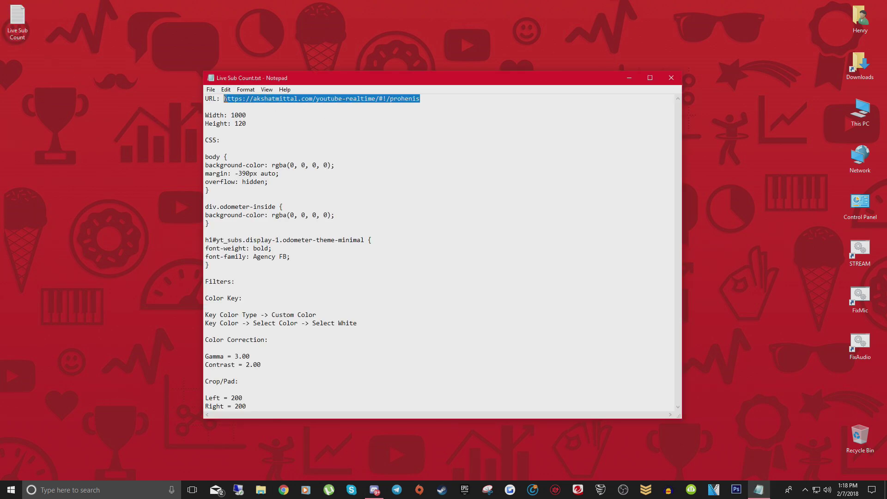
{"action": "right_click", "coordinate": [227, 100]}
{"action": "left_click", "coordinate": [256, 129]}
- Open a new Chrome incognito window and paste the counter URL into it
{"action": "right_click", "coordinate": [284, 490]}
{"action": "left_click", "coordinate": [287, 437]}
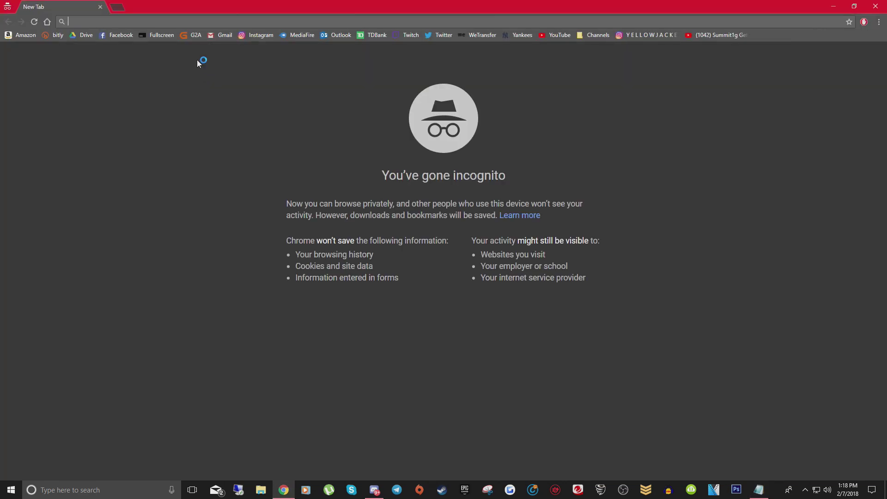
{"action": "key", "text": "ctrl+v"}
- Load the ProHenis live counter page, then load the ProHenis YouTube channel in a new tab
{"action": "left_click", "coordinate": [193, 47]}
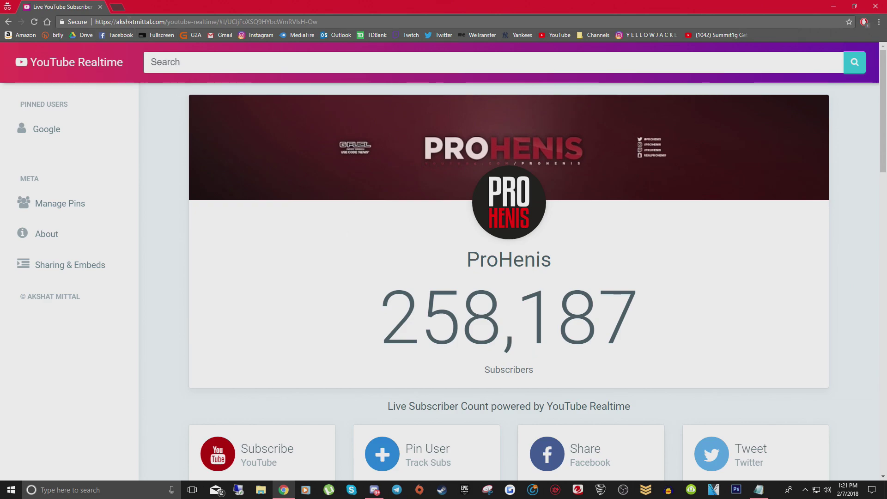
{"action": "left_click", "coordinate": [117, 6]}
{"action": "key", "text": "ctrl+v"}
{"action": "key", "text": "Return"}
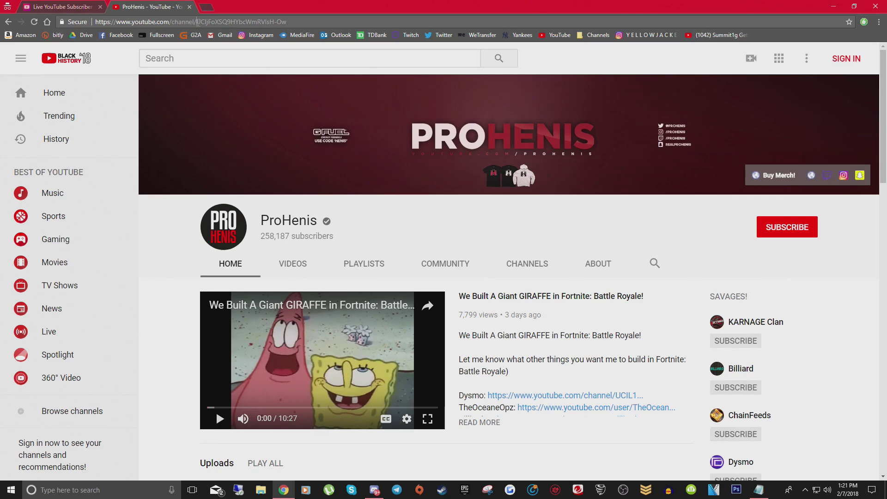
- Copy the channel ID from the ProHenis channel URL and search it in YouTube Realtime
{"action": "left_click_drag", "start_coordinate": [197, 22], "coordinate": [285, 20]}
{"action": "right_click", "coordinate": [265, 22]}
{"action": "left_click", "coordinate": [278, 48]}
{"action": "left_click", "coordinate": [67, 10]}
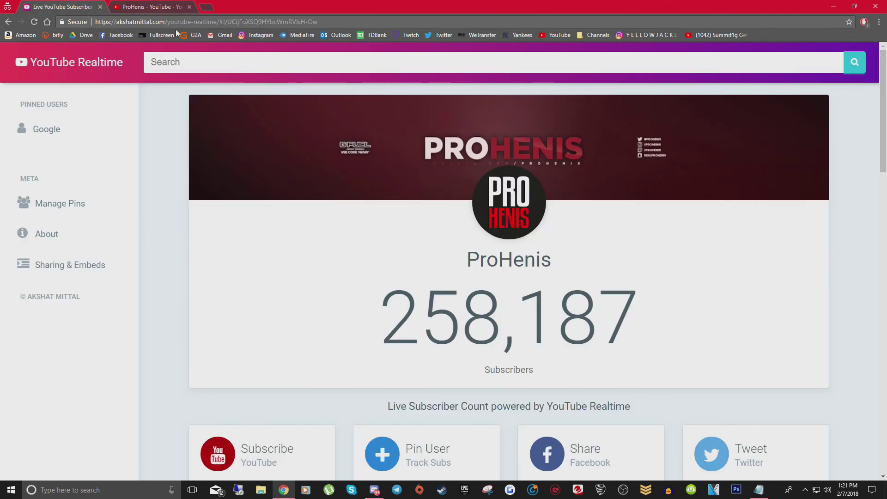
{"action": "left_click", "coordinate": [171, 60]}
{"action": "key", "text": "ctrl+v"}
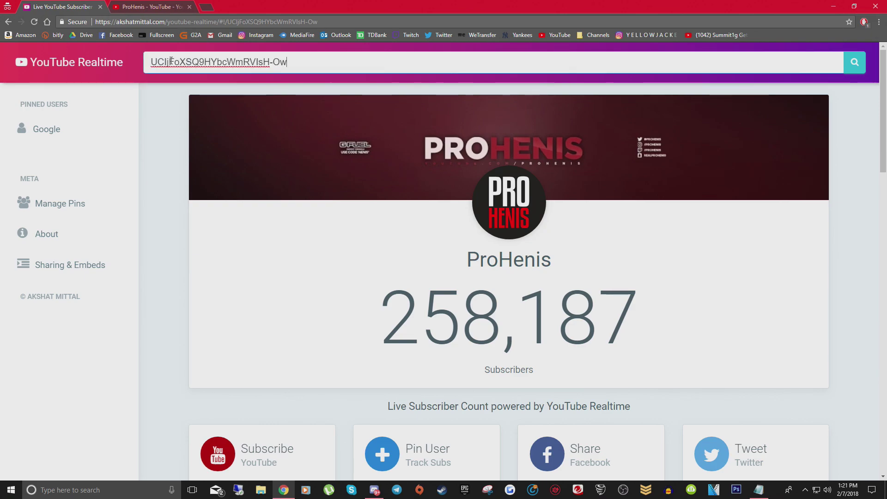
{"action": "key", "text": "Return"}
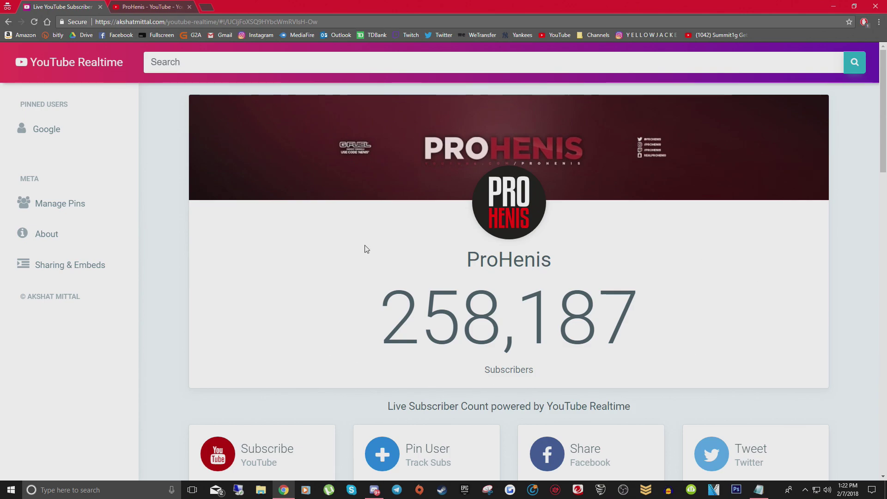
{"action": "left_click", "coordinate": [155, 8]}
{"action": "left_click_drag", "start_coordinate": [288, 22], "coordinate": [205, 21]}
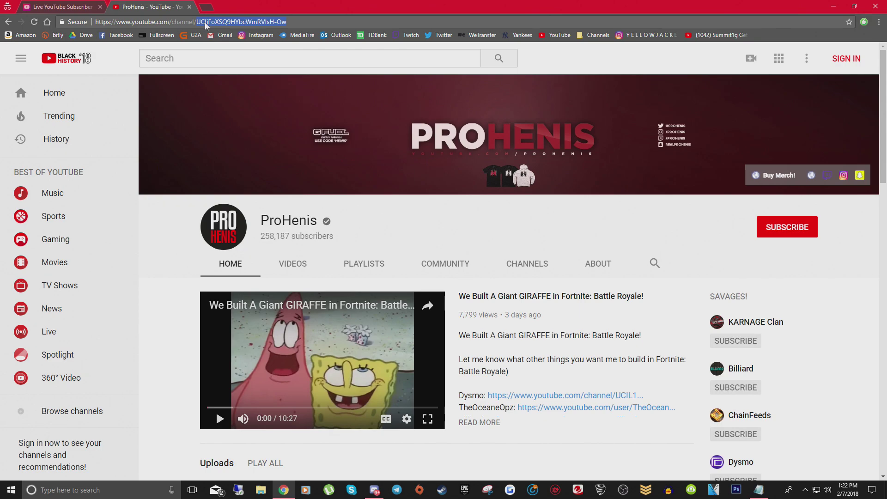
{"action": "left_click", "coordinate": [74, 8]}
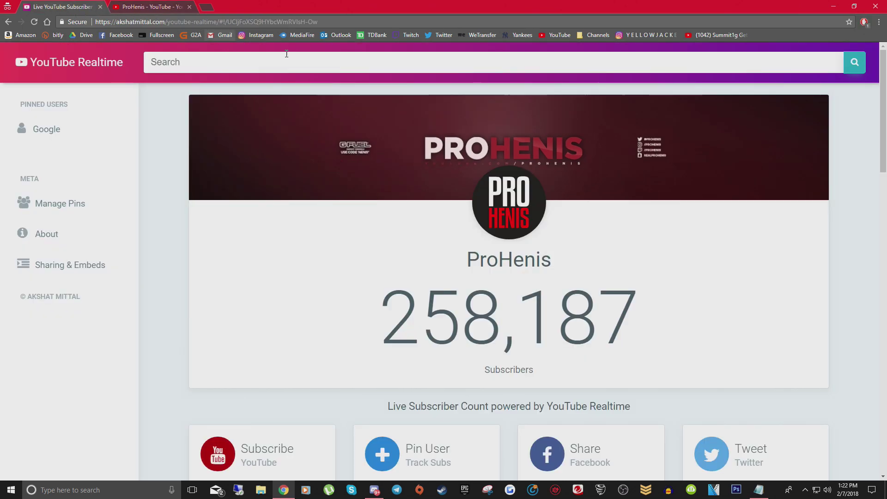
{"action": "left_click", "coordinate": [336, 63]}
{"action": "type", "text": "prohenis"}
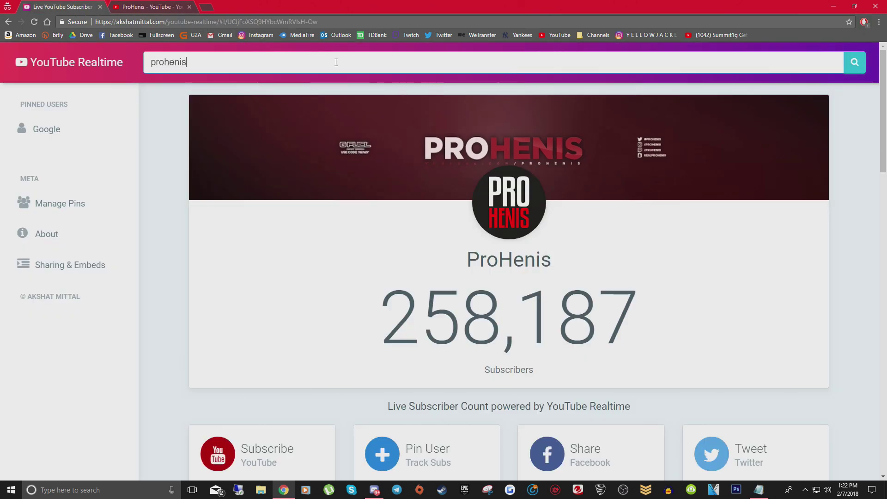
{"action": "left_click", "coordinate": [859, 69]}
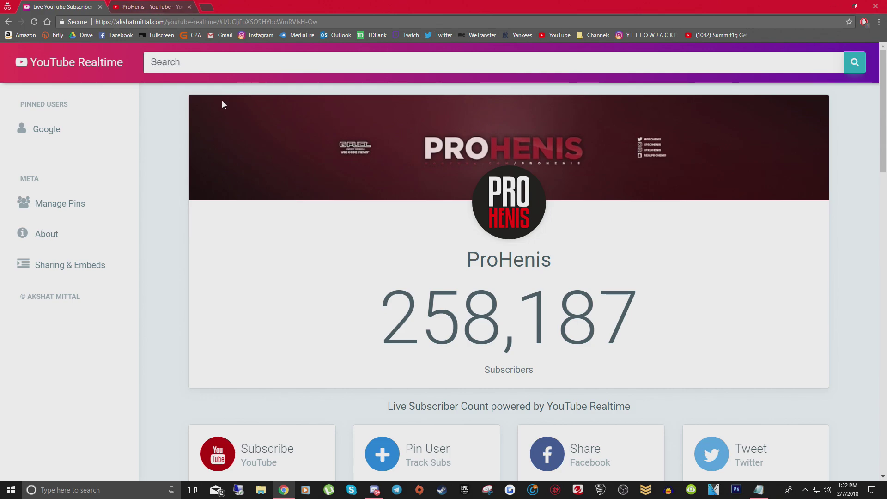
- Compare the channel page with the counter and select the counter page's full address
{"action": "left_click", "coordinate": [163, 5]}
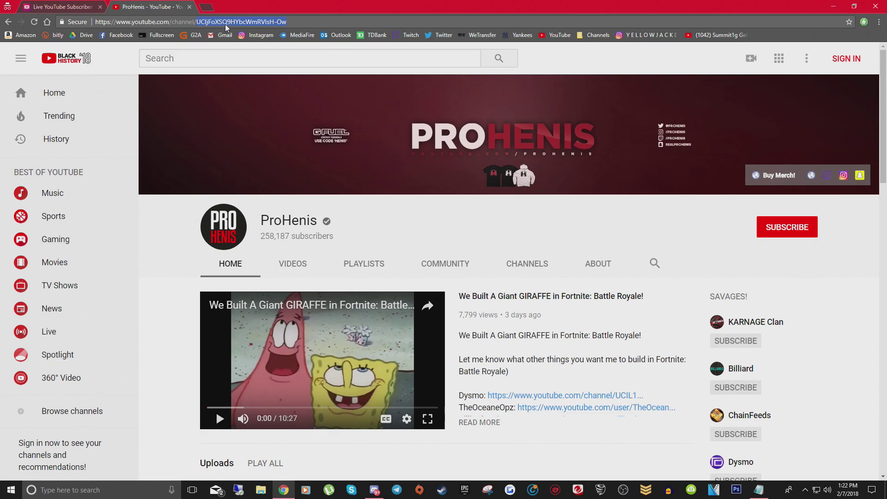
{"action": "key", "text": "ctrl+Tab"}
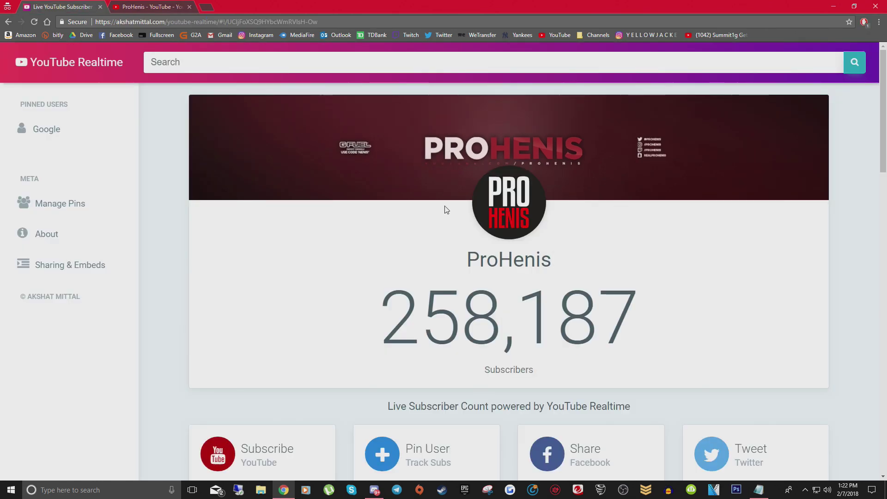
{"action": "left_click", "coordinate": [165, 22]}
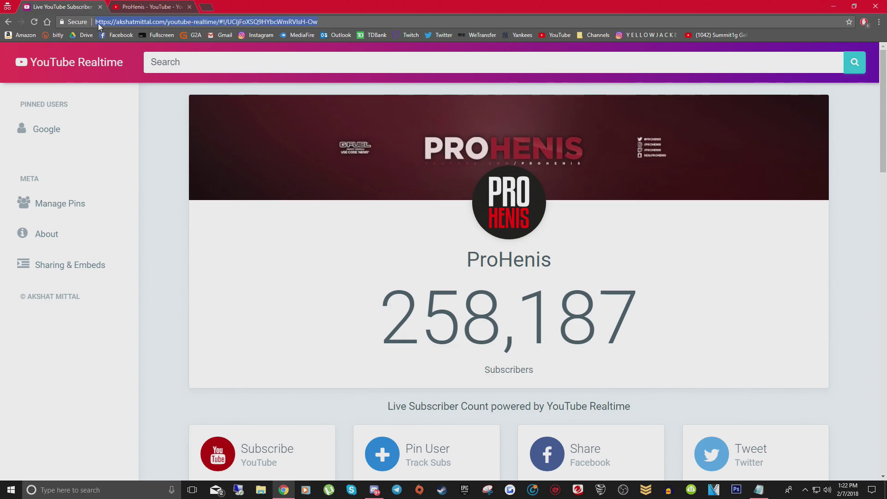
- Copy the counter page address and add a browser source named YouTube Sub Count
{"action": "right_click", "coordinate": [259, 22]}
{"action": "left_click", "coordinate": [276, 57]}
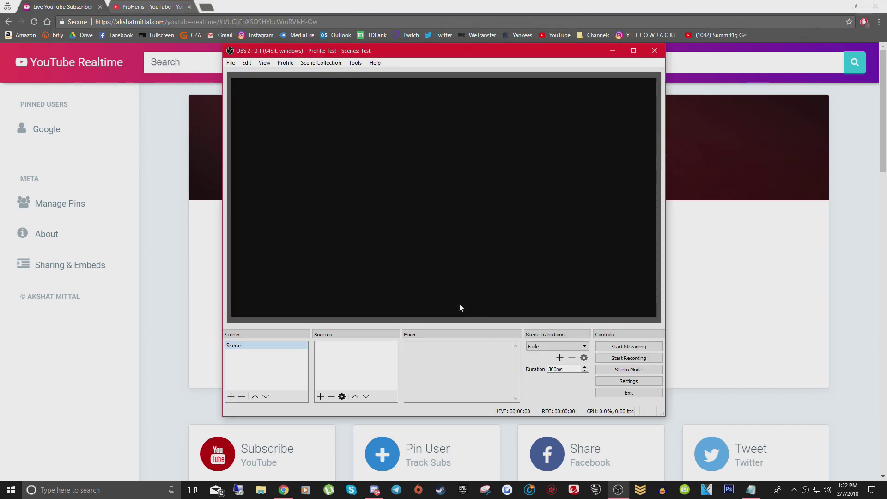
{"action": "right_click", "coordinate": [348, 369]}
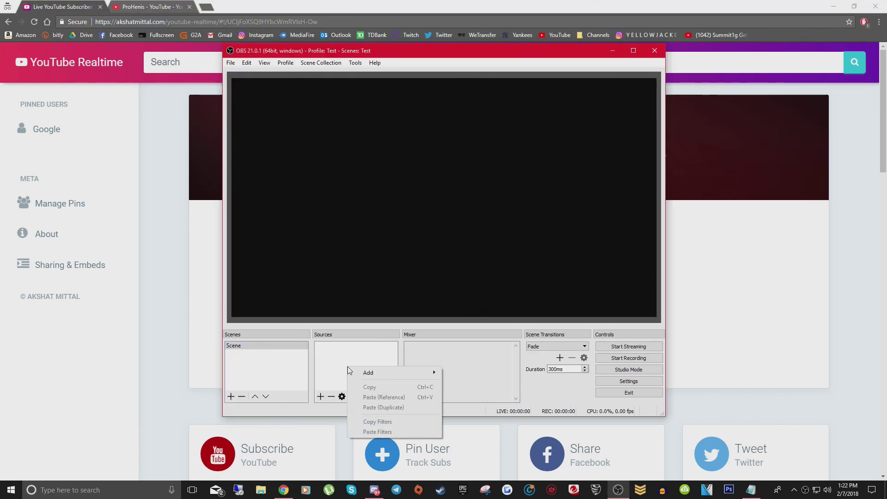
{"action": "mouse_move", "coordinate": [365, 373]}
{"action": "left_click", "coordinate": [467, 379]}
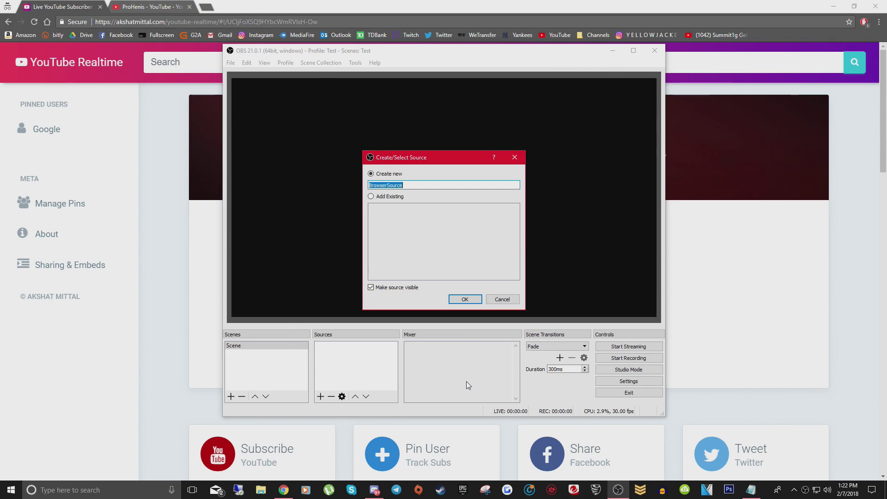
{"action": "type", "text": "YouTube Sub Count"}
{"action": "left_click", "coordinate": [470, 300]}
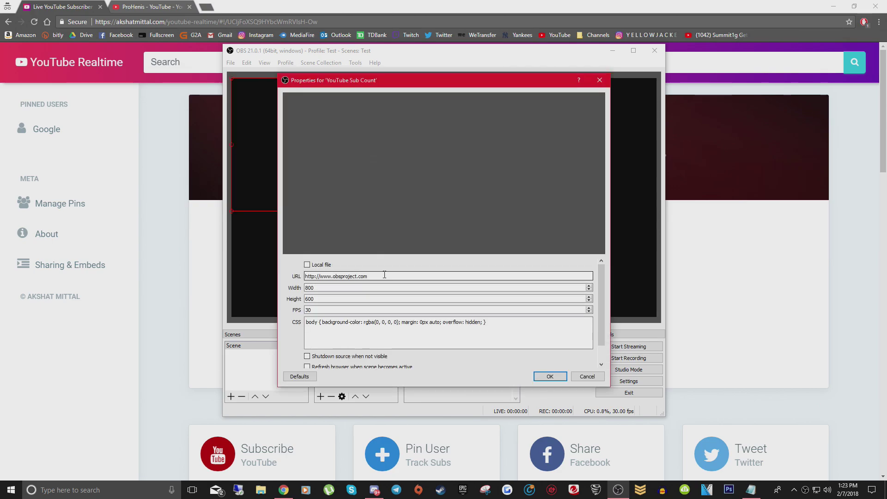
- Paste the counter URL into the browser source's URL field and confirm the settings
{"action": "triple_click", "coordinate": [363, 277]}
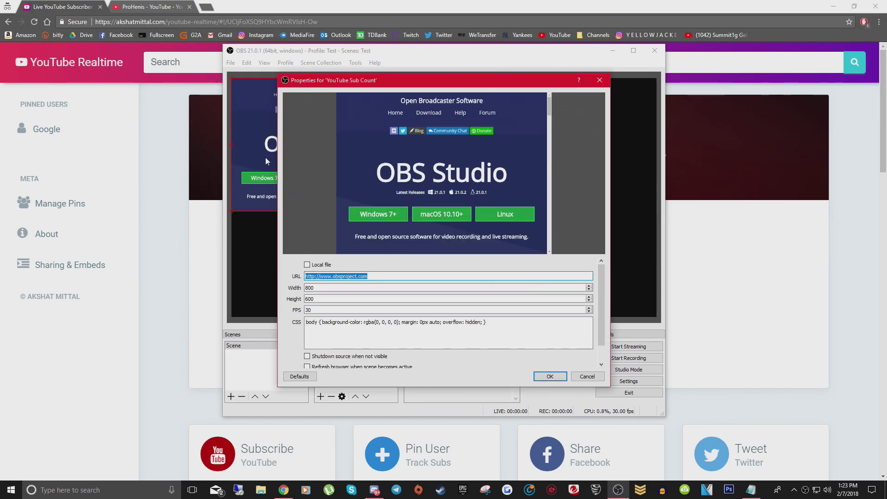
{"action": "key", "text": "ctrl+v"}
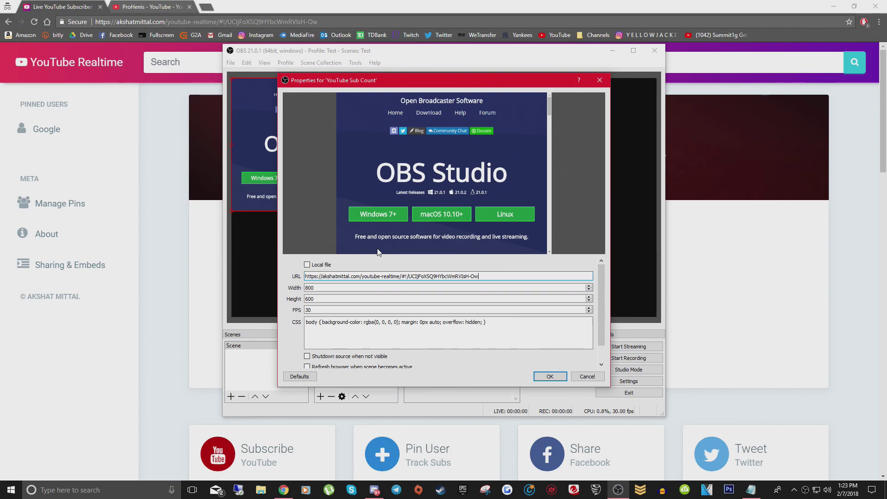
{"action": "left_click", "coordinate": [751, 489]}
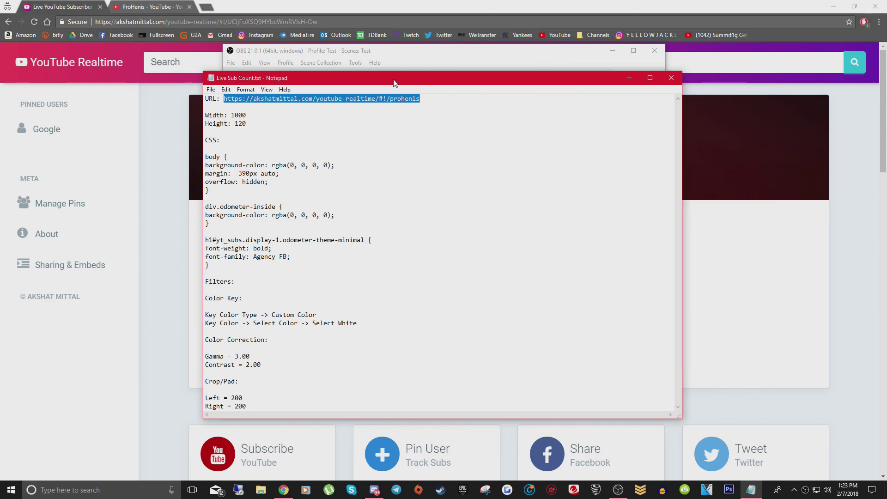
{"action": "left_click_drag", "start_coordinate": [393, 82], "coordinate": [209, 77]}
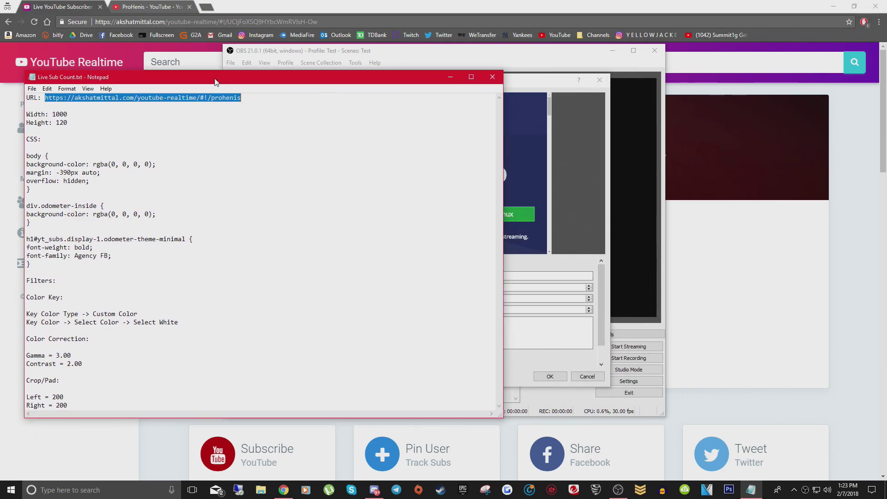
{"action": "left_click", "coordinate": [507, 81]}
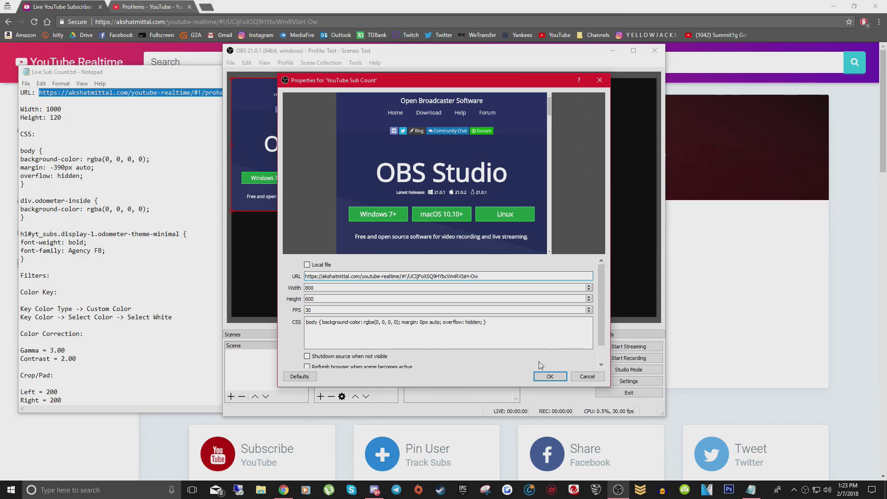
{"action": "left_click", "coordinate": [550, 376]}
{"action": "left_click_drag", "start_coordinate": [394, 56], "coordinate": [885, 92]}
- Tile the notes beside OBS, move the counter to the canvas centre, and reopen its Properties
{"action": "left_click", "coordinate": [90, 164]}
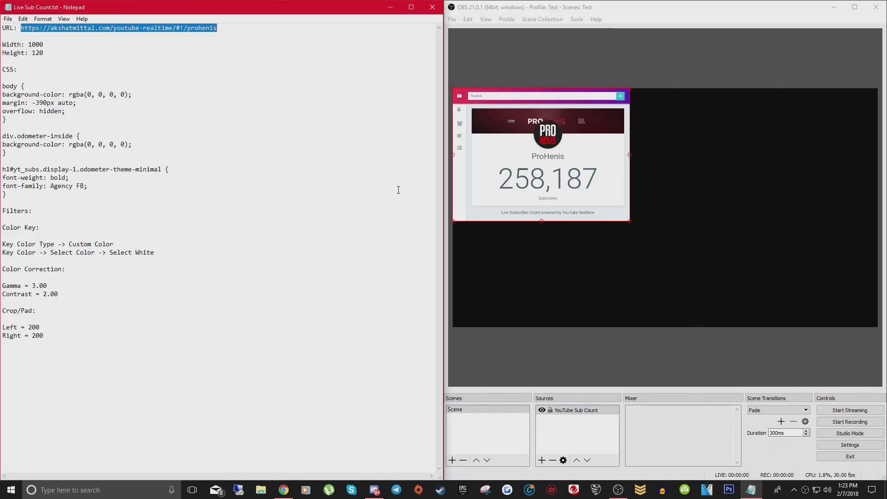
{"action": "left_click", "coordinate": [581, 162]}
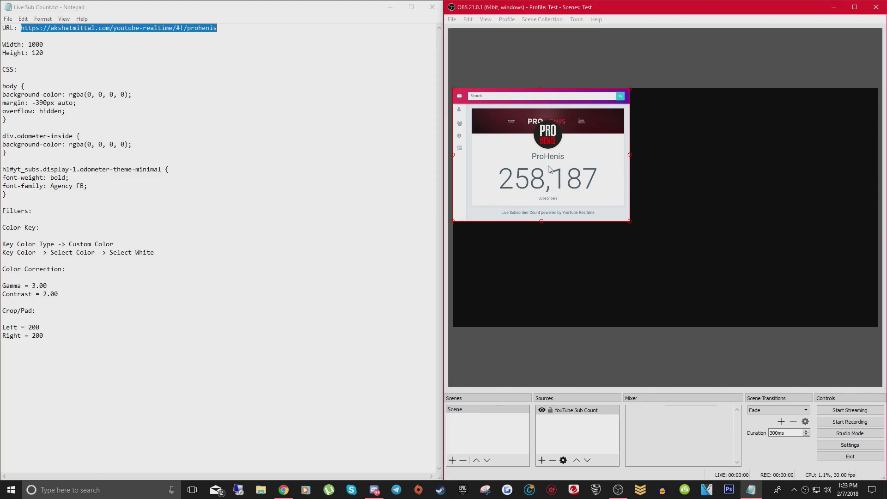
{"action": "left_click_drag", "start_coordinate": [556, 167], "coordinate": [691, 215]}
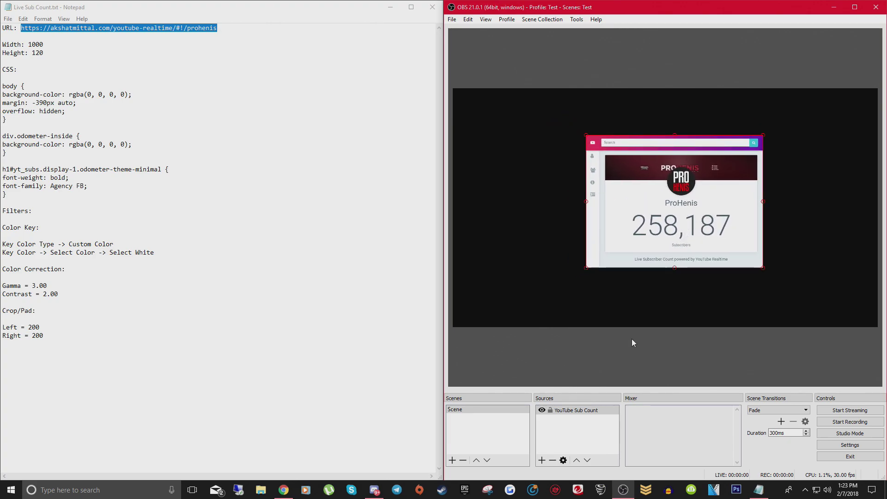
{"action": "left_click", "coordinate": [575, 412]}
{"action": "right_click", "coordinate": [574, 415]}
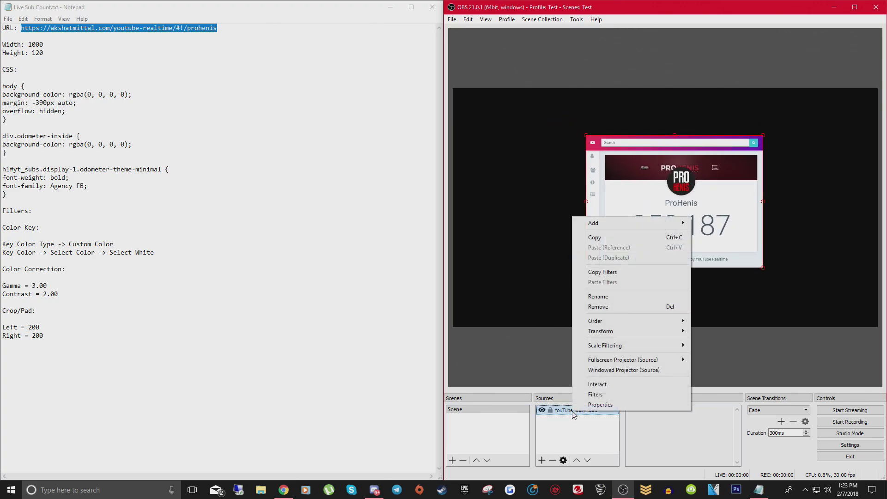
{"action": "left_click", "coordinate": [597, 404]}
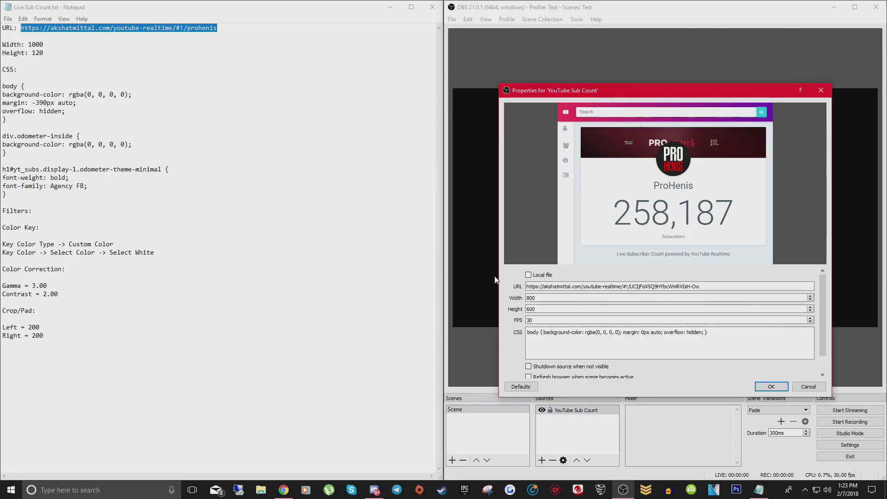
- Set the YouTube Sub Count source's width to 1000 and height to 120
{"action": "double_click", "coordinate": [540, 298]}
{"action": "type", "text": "1000"}
{"action": "key", "text": "Tab"}
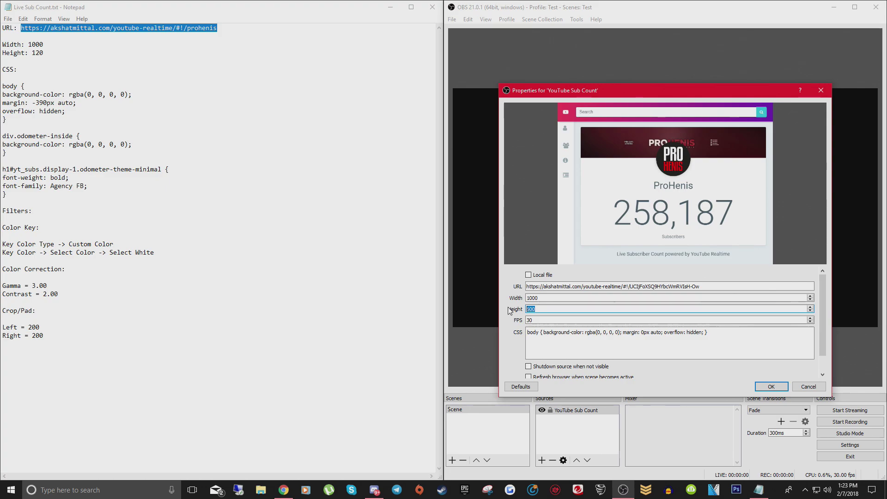
{"action": "type", "text": "120"}
- Replace the source's CSS with the three transparent-background, Agency FB rules copied from the notes
{"action": "left_click", "coordinate": [110, 146]}
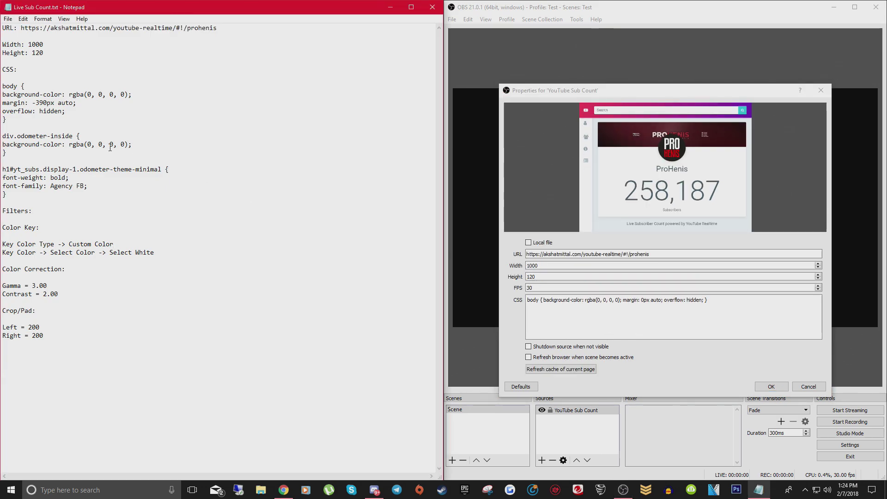
{"action": "left_click_drag", "start_coordinate": [3, 87], "coordinate": [42, 197]}
{"action": "right_click", "coordinate": [31, 174]}
{"action": "left_click", "coordinate": [50, 200]}
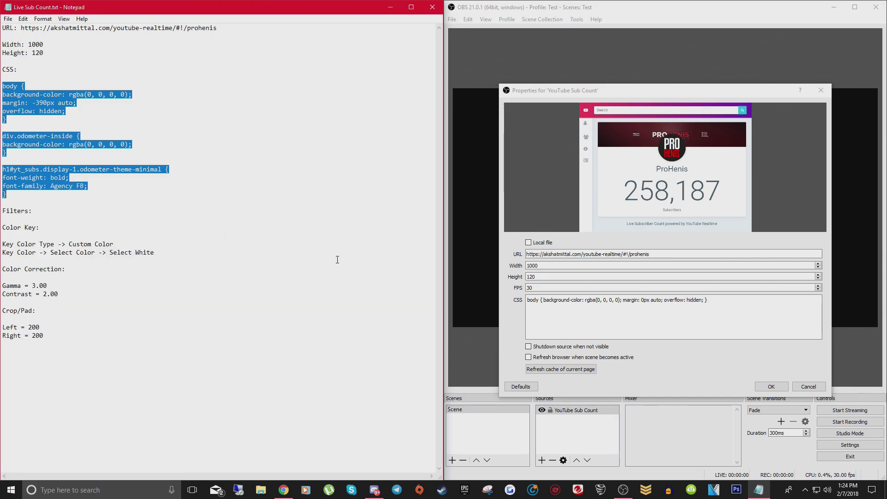
{"action": "left_click", "coordinate": [745, 308]}
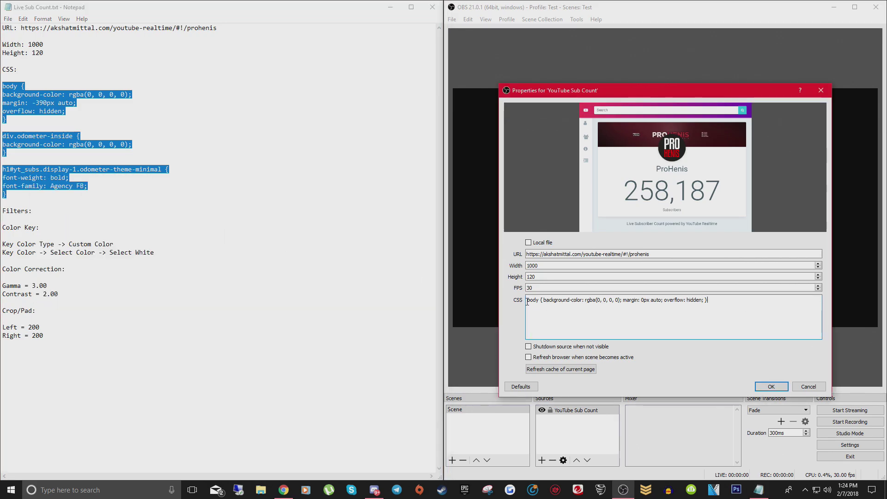
{"action": "key", "text": "ctrl+a"}
{"action": "key", "text": "ctrl+v"}
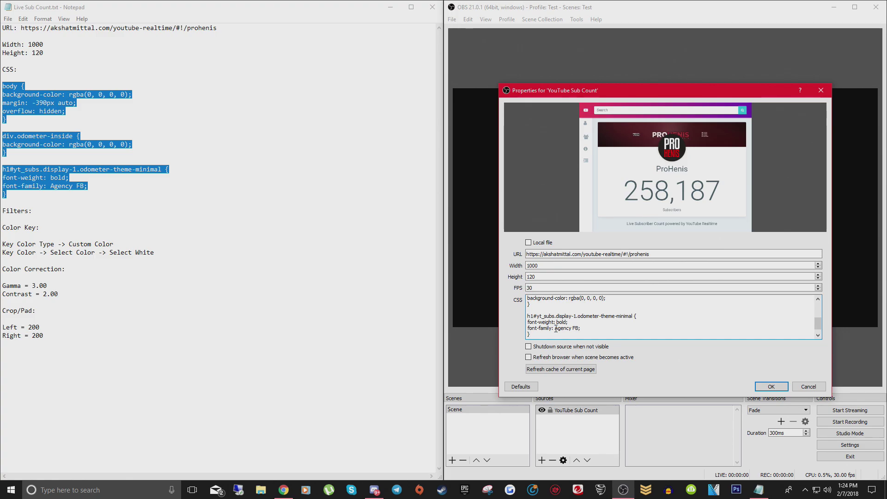
{"action": "left_click", "coordinate": [89, 495]}
- Search 'font' and open the Fonts control panel listing the 238 installed fonts
{"action": "type", "text": "font"}
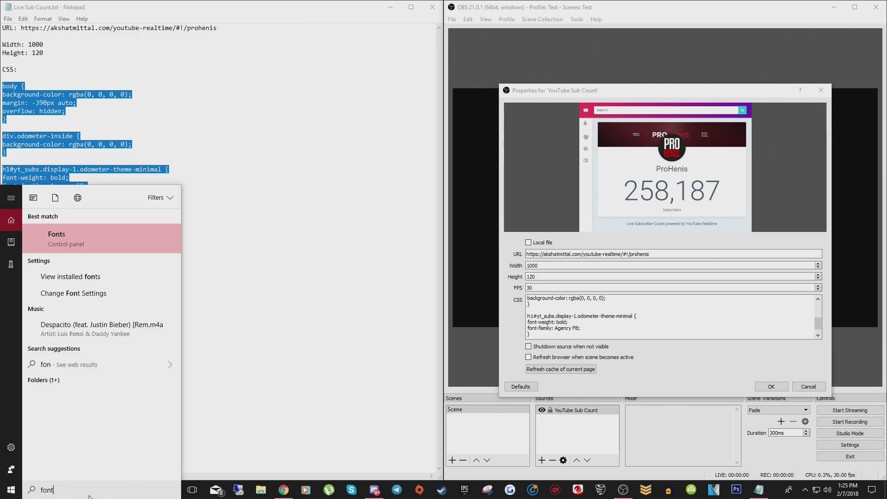
{"action": "left_click", "coordinate": [73, 240]}
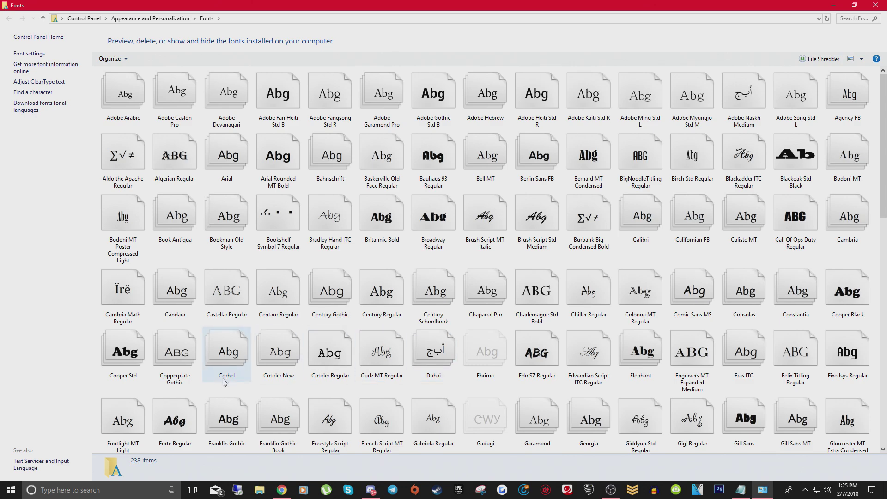
- Change the CSS font-family from Agency FB to Corbel and apply it
{"action": "left_click", "coordinate": [834, 5]}
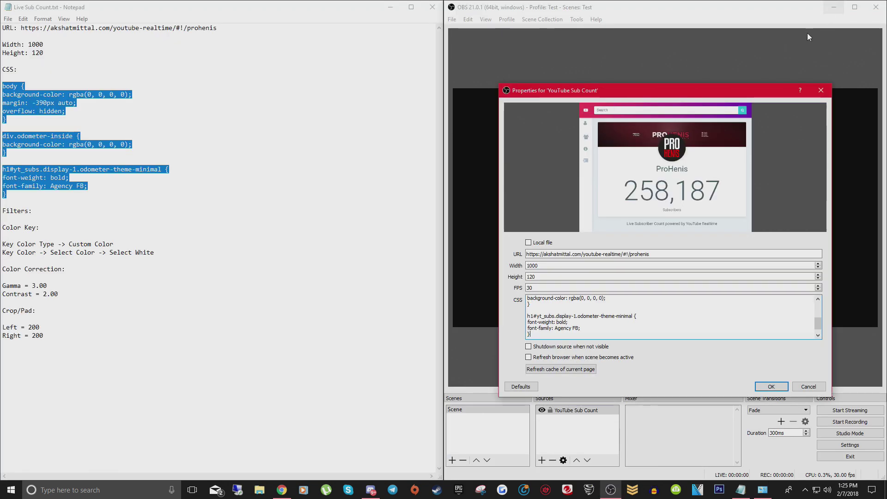
{"action": "left_click", "coordinate": [556, 331]}
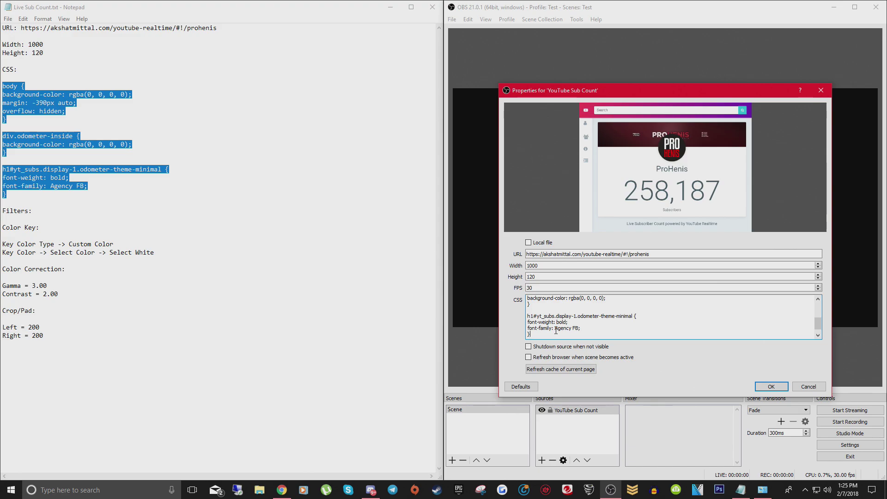
{"action": "left_click_drag", "start_coordinate": [556, 329], "coordinate": [573, 329]}
{"action": "type", "text": "Corbel"}
{"action": "left_click", "coordinate": [771, 387]}
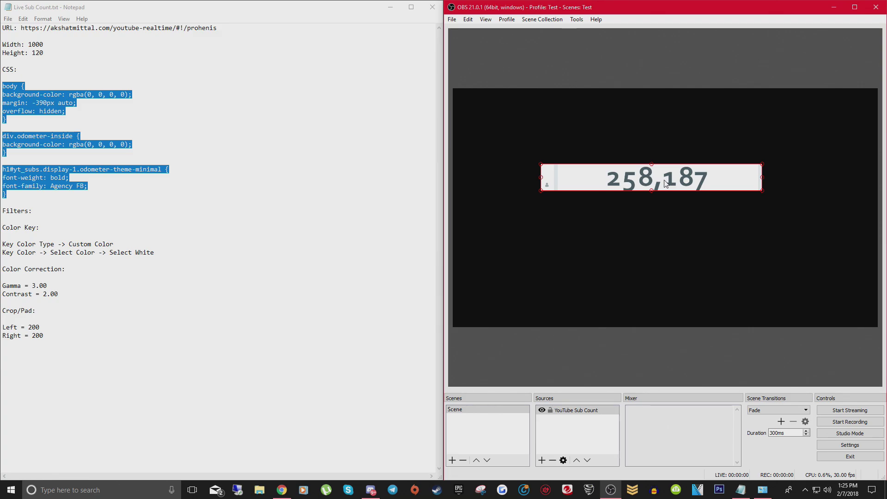
- Switch the font back to Agency FB and nudge the counter bar slightly lower
{"action": "right_click", "coordinate": [680, 185]}
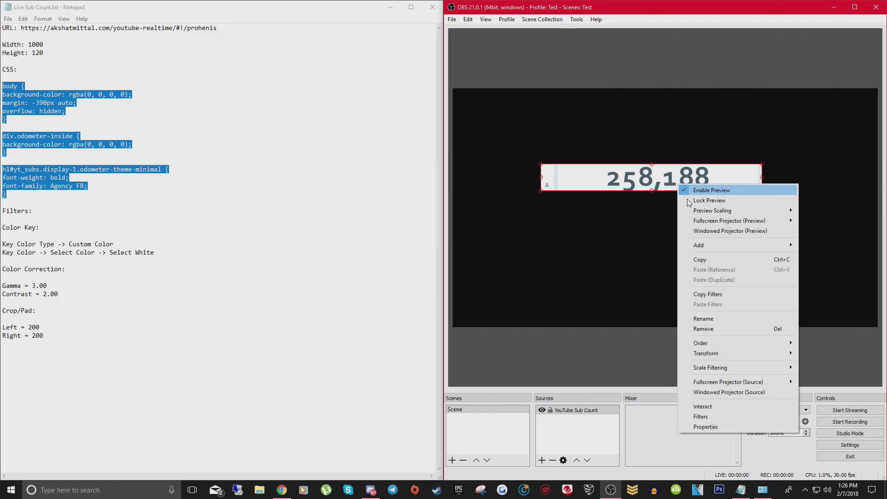
{"action": "left_click", "coordinate": [706, 428]}
{"action": "scroll", "coordinate": [578, 343], "scroll_direction": "down", "scroll_amount": 5}
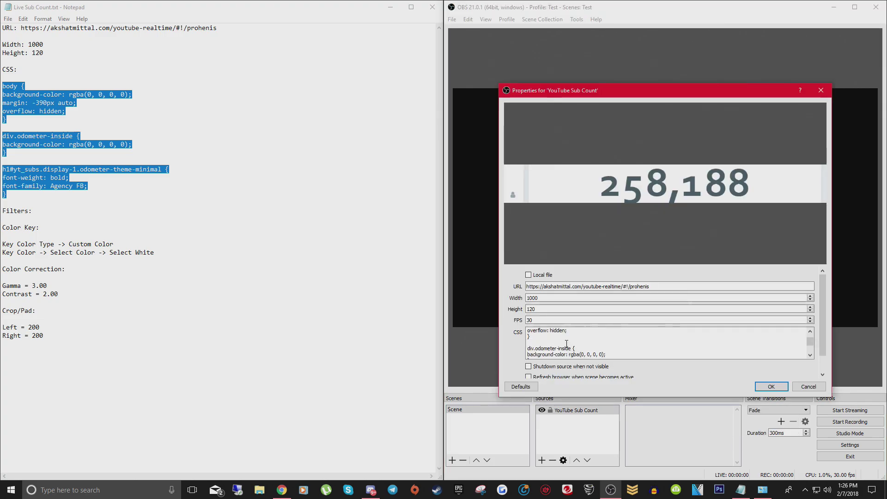
{"action": "left_click_drag", "start_coordinate": [556, 323], "coordinate": [568, 322]}
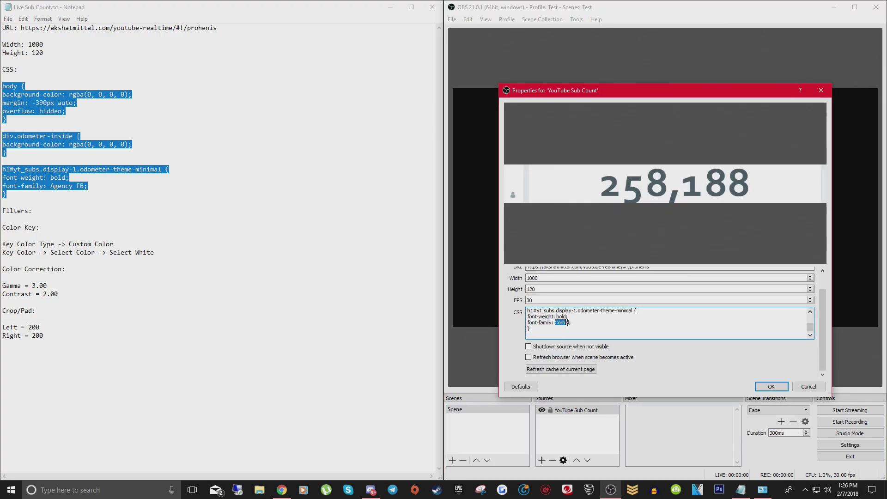
{"action": "type", "text": "Agency FB"}
{"action": "left_click", "coordinate": [771, 386]}
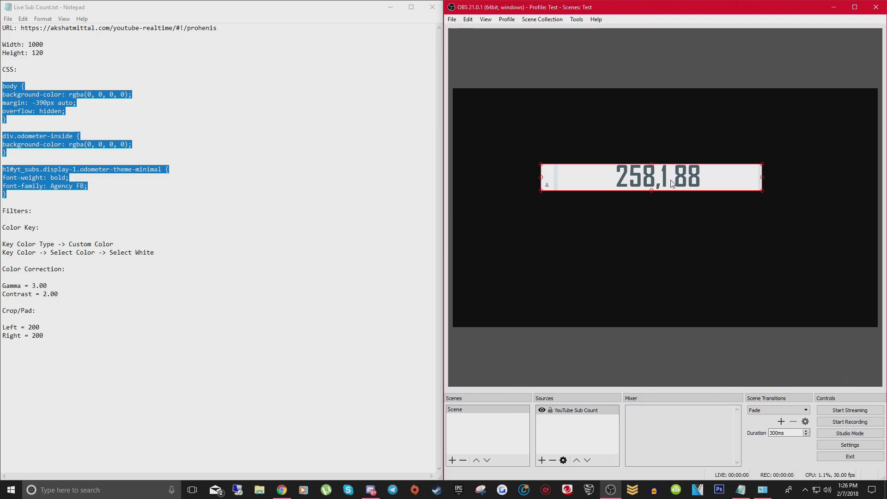
{"action": "left_click_drag", "start_coordinate": [671, 183], "coordinate": [675, 195]}
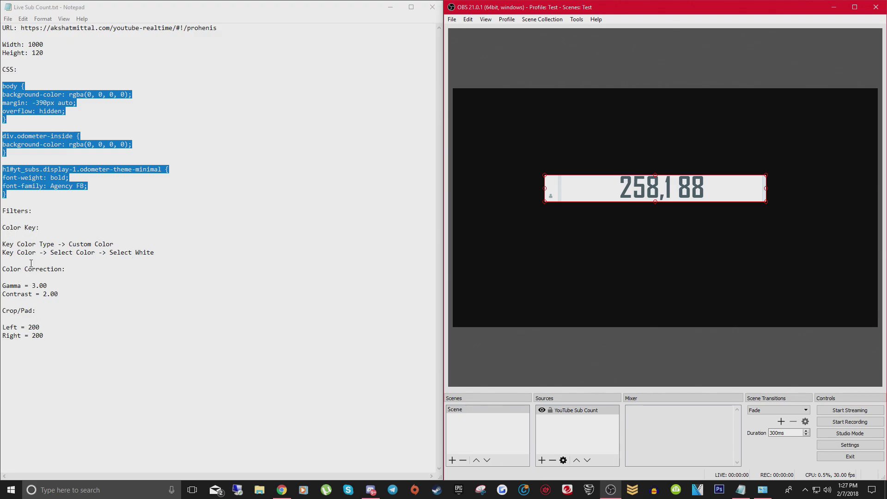
{"action": "right_click", "coordinate": [563, 412]}
- Add a Color Key filter to the YouTube Sub Count source
{"action": "left_click", "coordinate": [575, 397]}
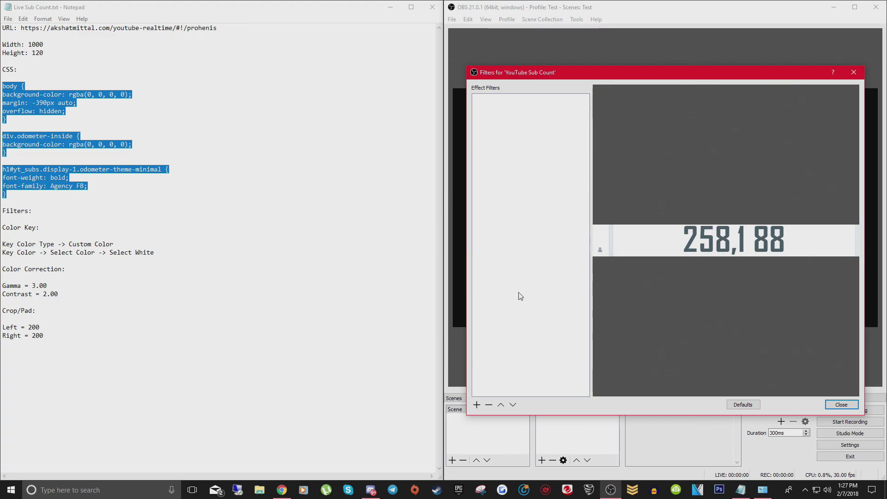
{"action": "left_click", "coordinate": [477, 406]}
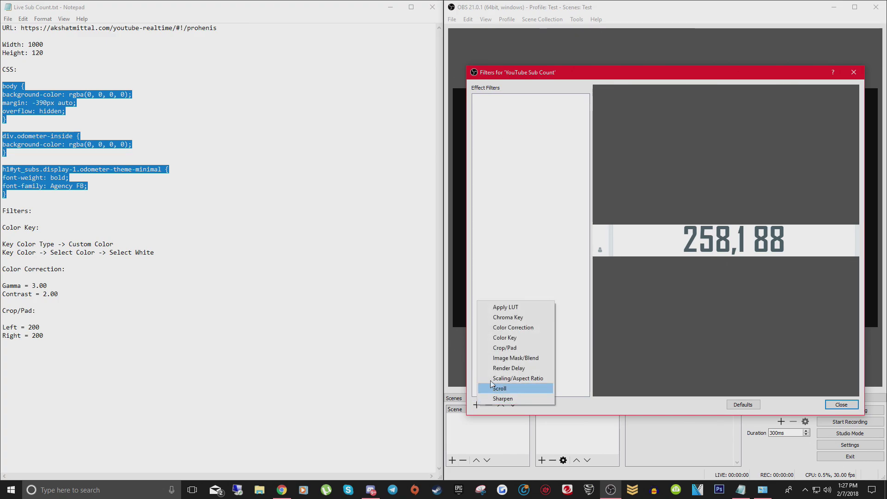
{"action": "left_click", "coordinate": [505, 340]}
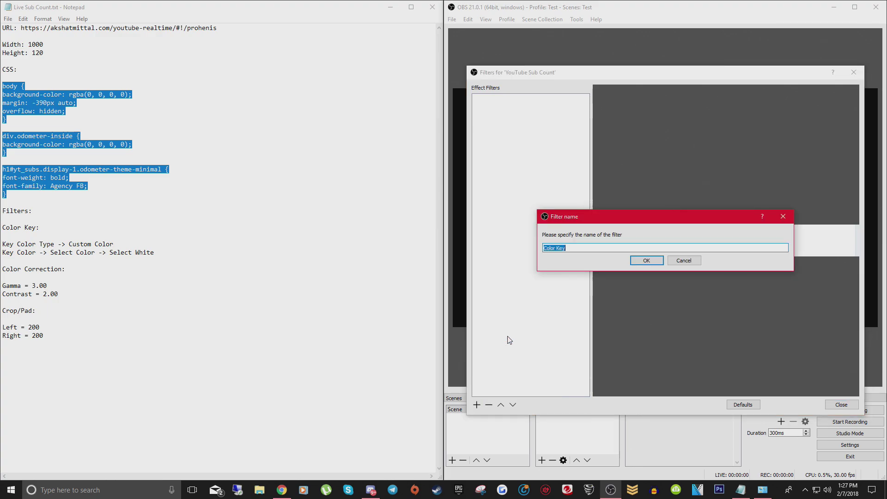
{"action": "left_click", "coordinate": [641, 262]}
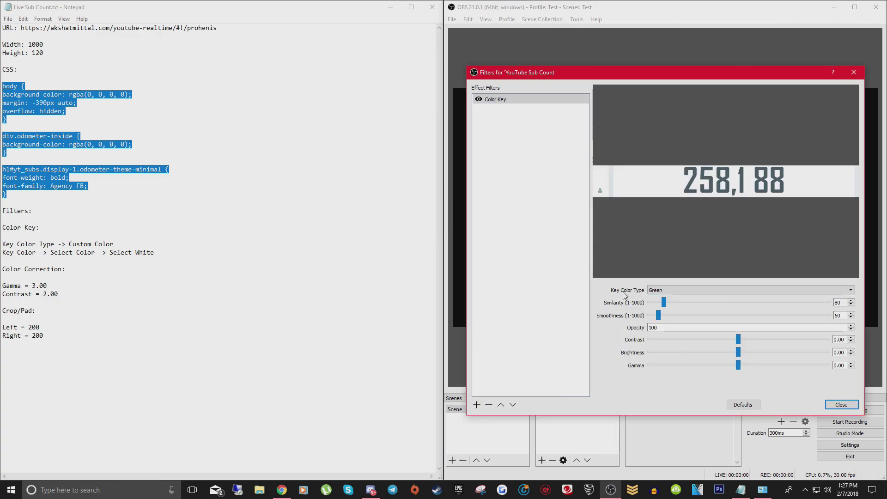
- Set the Color Key to a custom key colour of white (#ffffff)
{"action": "left_click", "coordinate": [656, 290]}
{"action": "left_click", "coordinate": [663, 324]}
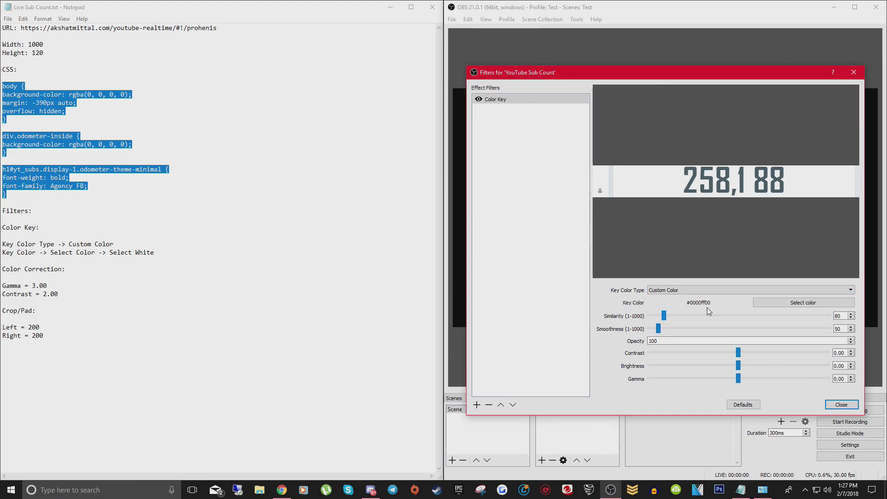
{"action": "left_click", "coordinate": [813, 304]}
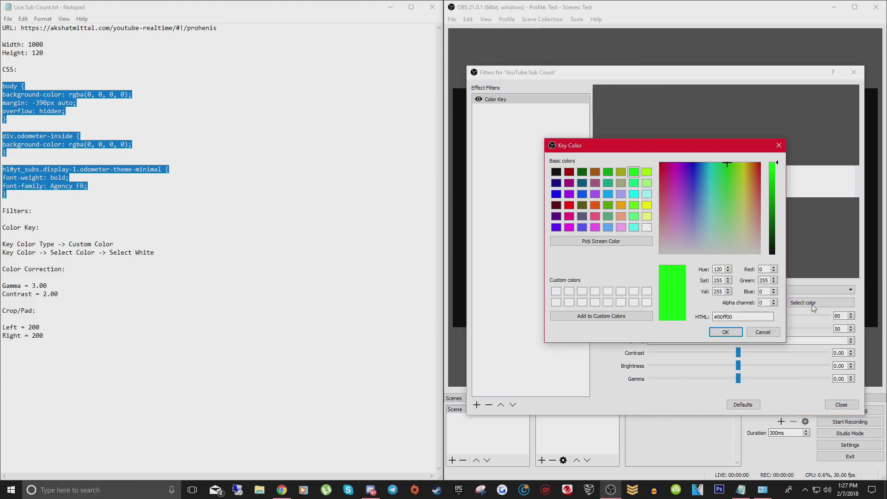
{"action": "left_click", "coordinate": [647, 227]}
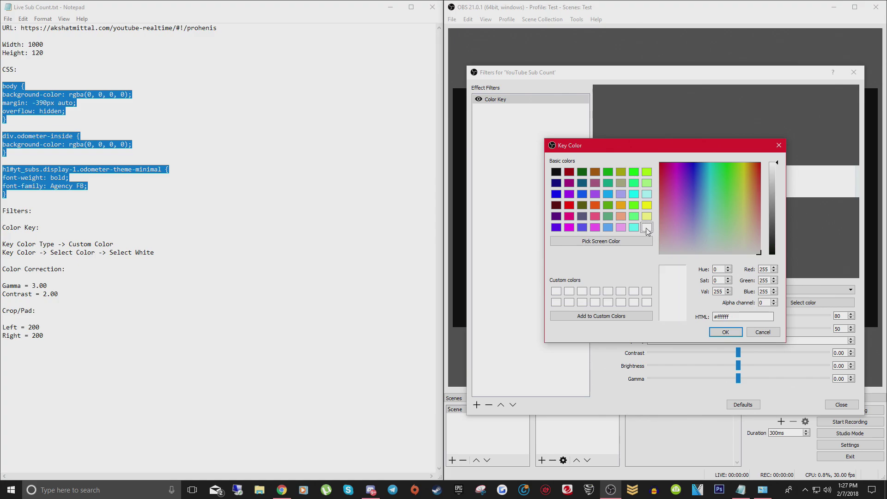
{"action": "left_click", "coordinate": [725, 331]}
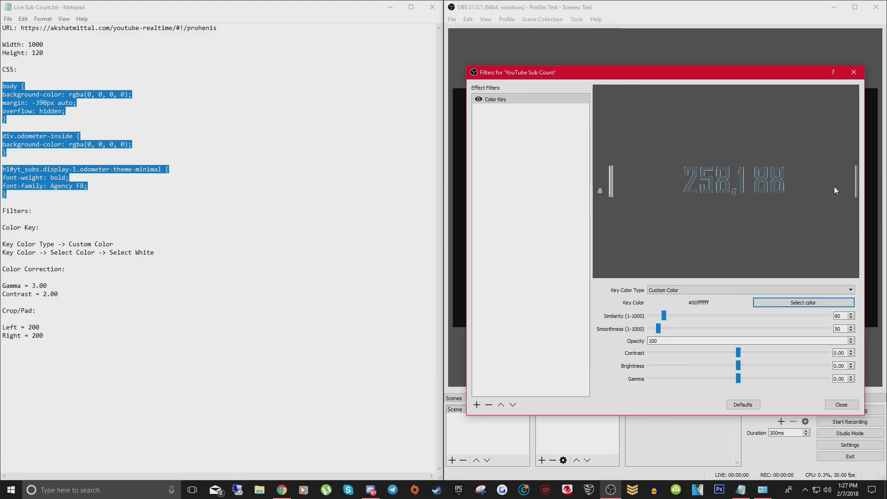
- Add a Color Correction filter under its default name with Gamma 3.00 and Contrast 2.00
{"action": "left_click", "coordinate": [477, 405]}
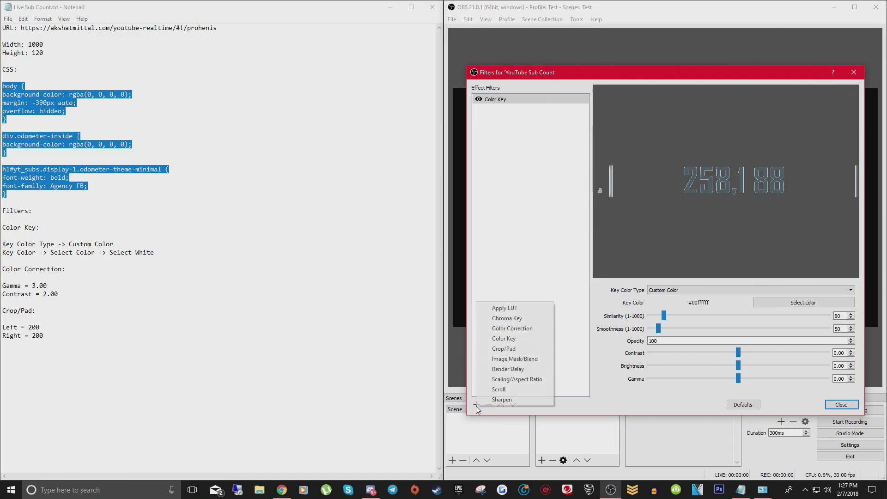
{"action": "left_click", "coordinate": [512, 328]}
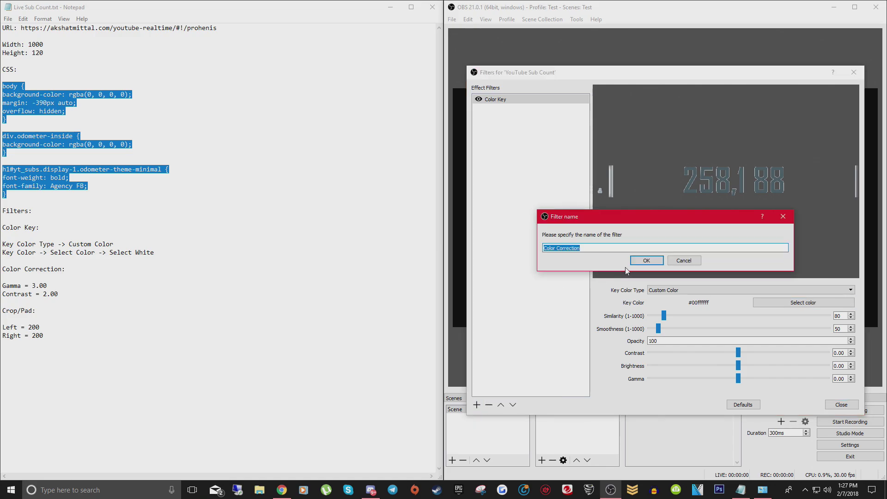
{"action": "left_click", "coordinate": [646, 261]}
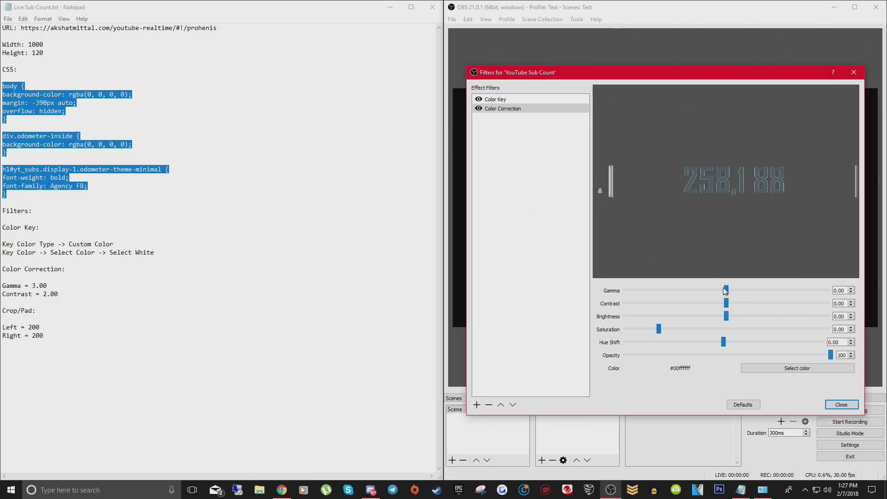
{"action": "left_click_drag", "start_coordinate": [734, 291], "coordinate": [830, 292]}
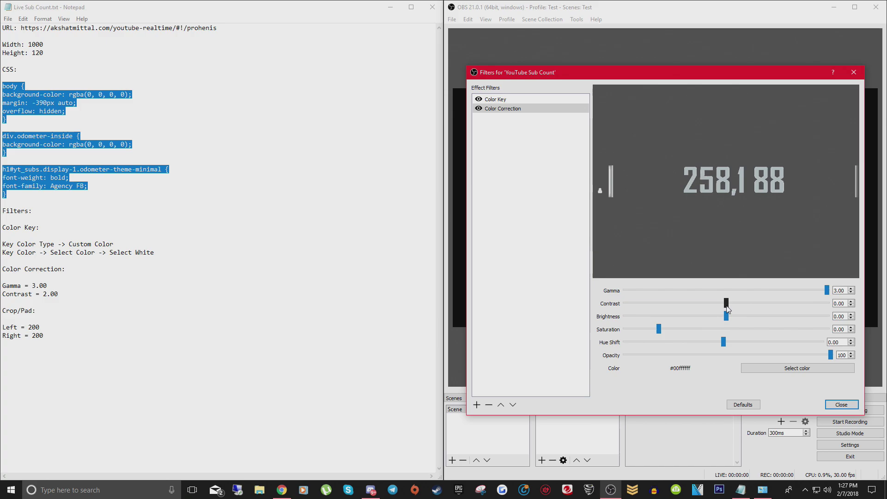
{"action": "left_click_drag", "start_coordinate": [736, 304], "coordinate": [829, 304]}
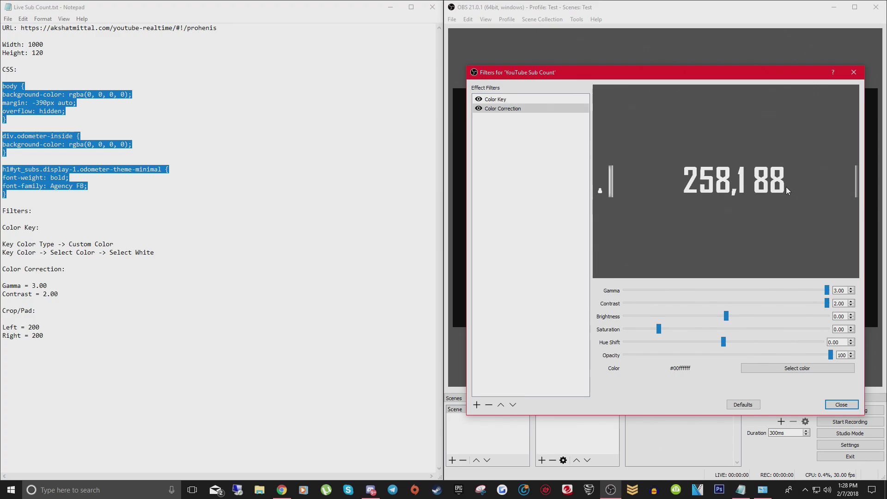
{"action": "left_click", "coordinate": [788, 368]}
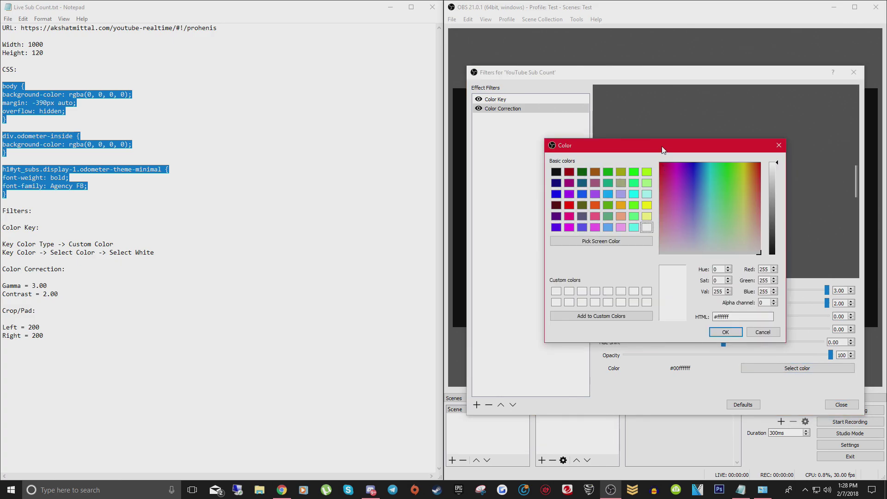
{"action": "left_click_drag", "start_coordinate": [662, 150], "coordinate": [610, 219]}
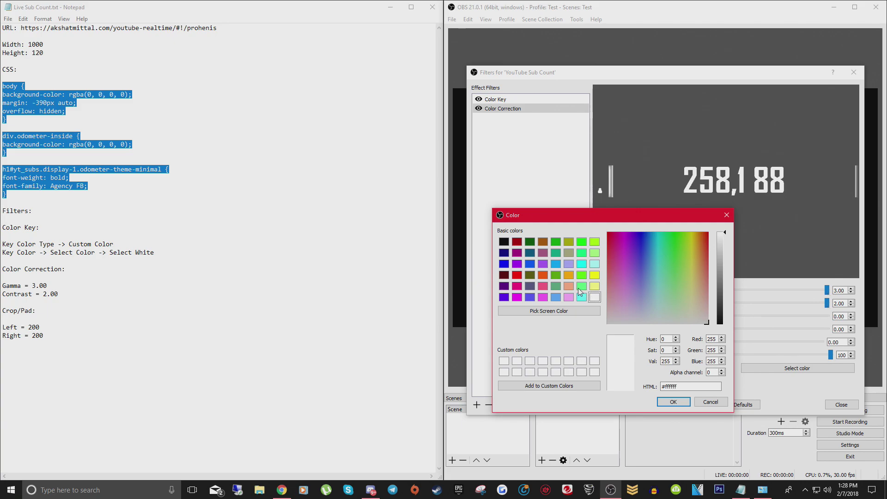
{"action": "left_click", "coordinate": [554, 275]}
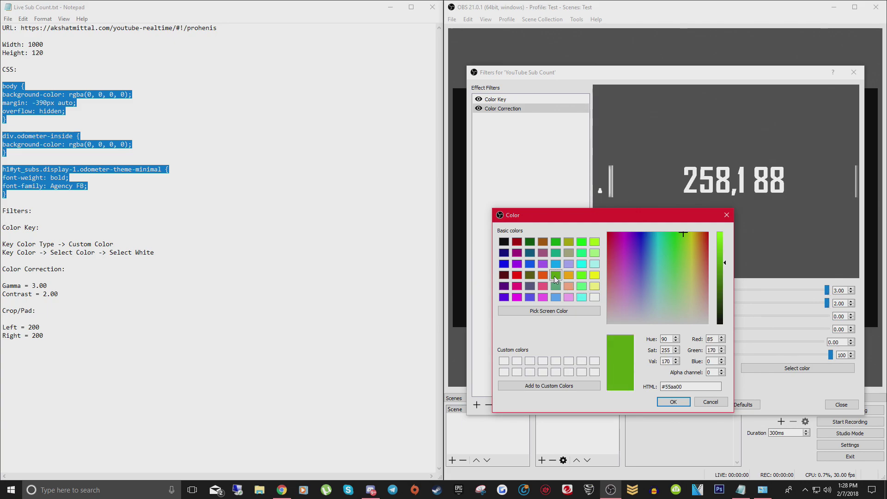
{"action": "left_click", "coordinate": [673, 402]}
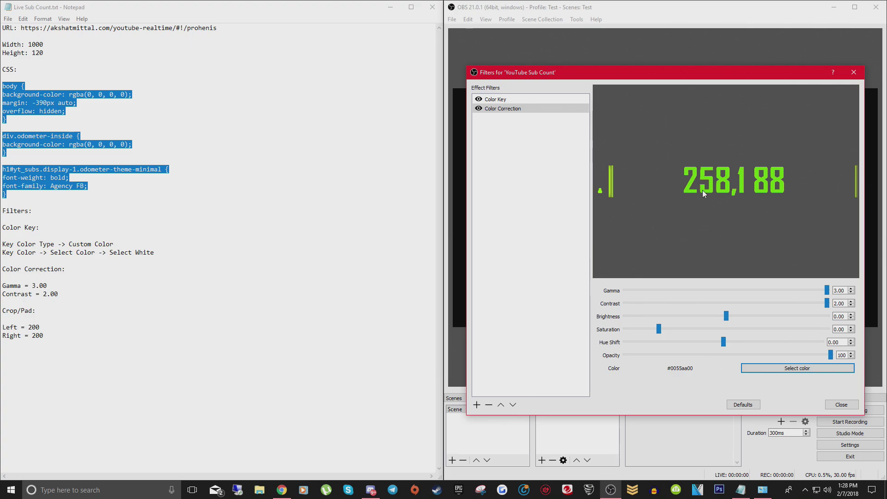
{"action": "left_click", "coordinate": [788, 368]}
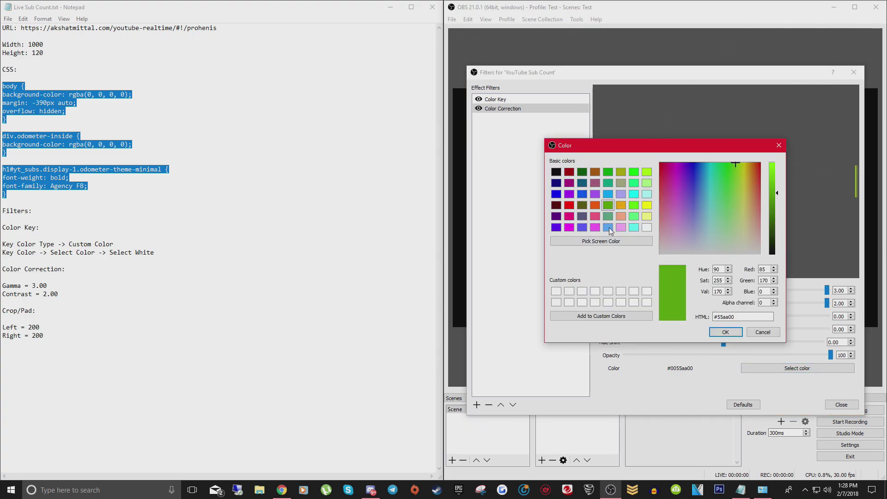
{"action": "left_click", "coordinate": [557, 227]}
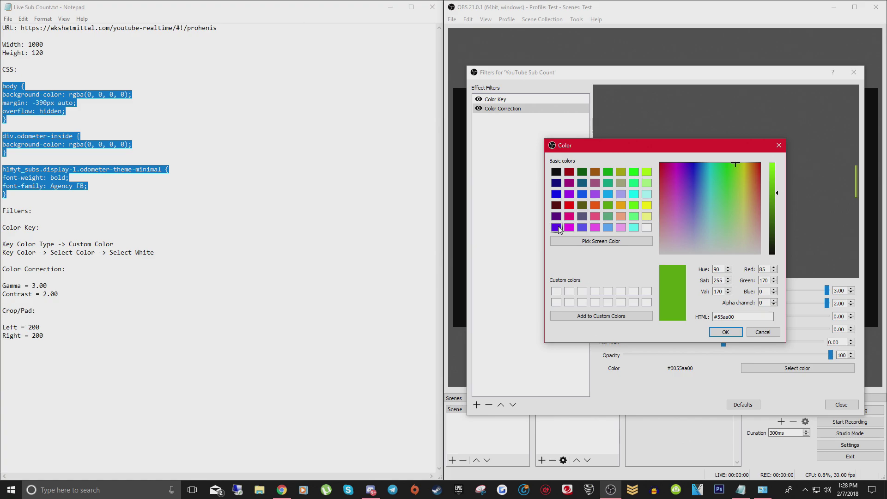
{"action": "left_click", "coordinate": [726, 332]}
{"action": "left_click", "coordinate": [790, 368]}
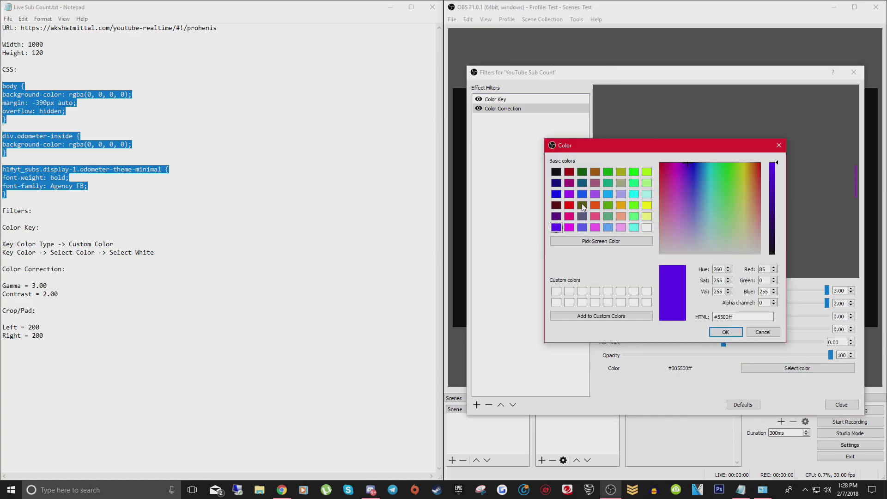
{"action": "left_click", "coordinate": [557, 205]}
{"action": "key", "text": "Return"}
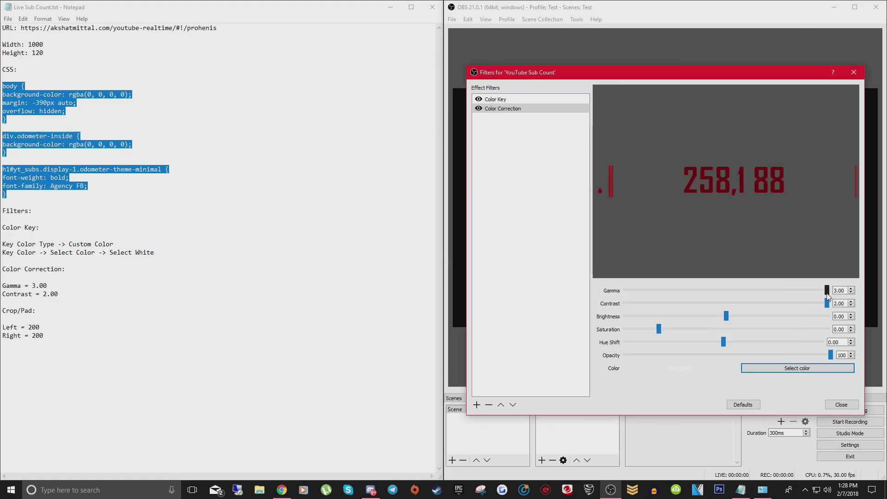
{"action": "left_click", "coordinate": [796, 367]}
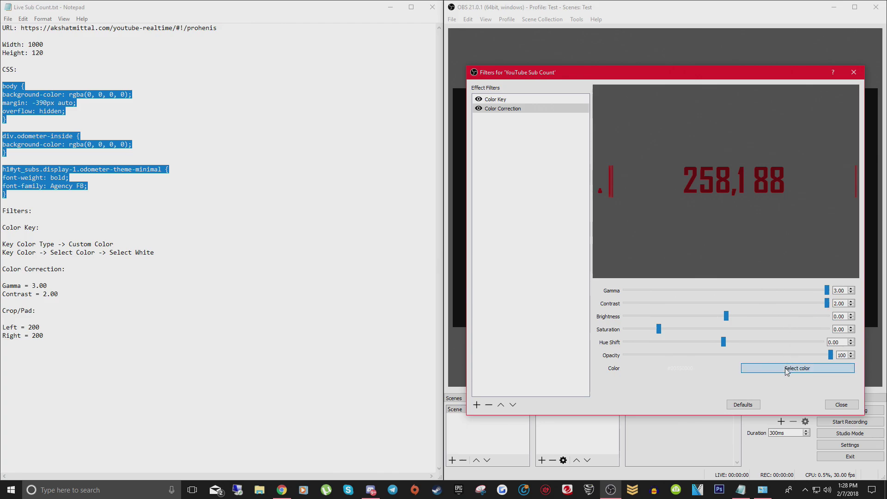
{"action": "left_click", "coordinate": [647, 227]}
{"action": "left_click", "coordinate": [728, 332]}
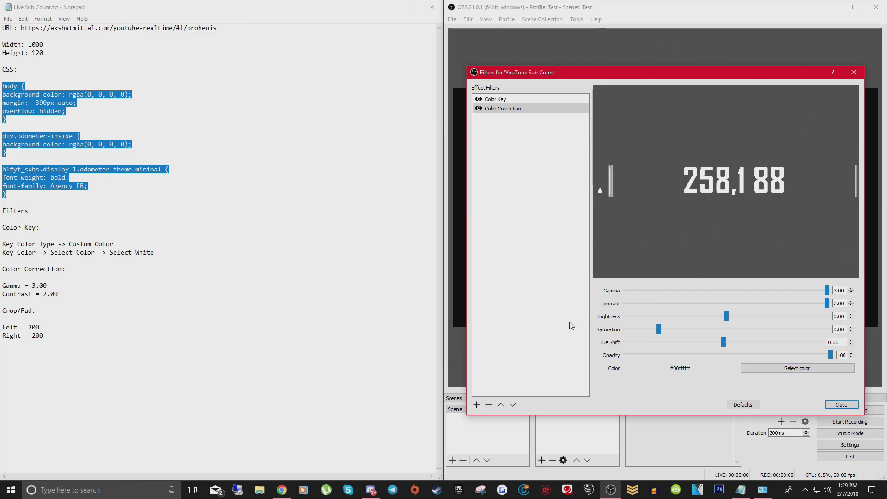
{"action": "left_click", "coordinate": [477, 405]}
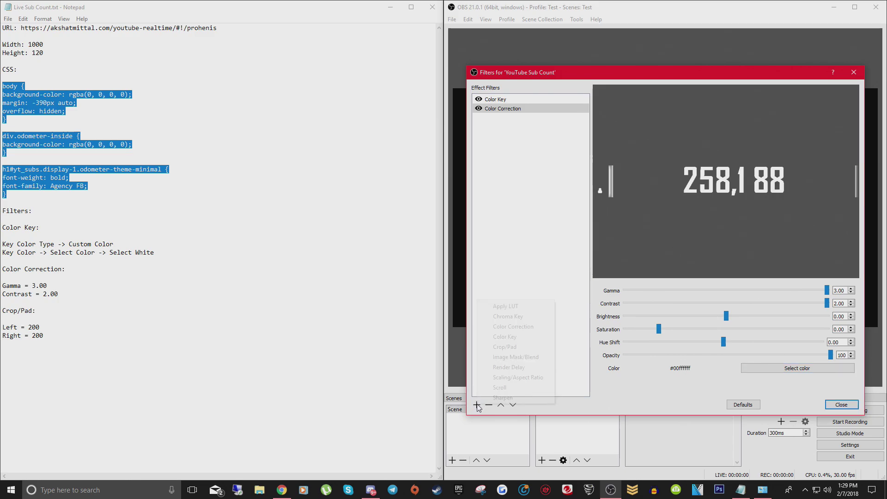
- Add a Crop/Pad filter cropping 200 from the left and 200 from the right
{"action": "left_click", "coordinate": [500, 350]}
{"action": "left_click", "coordinate": [647, 262]}
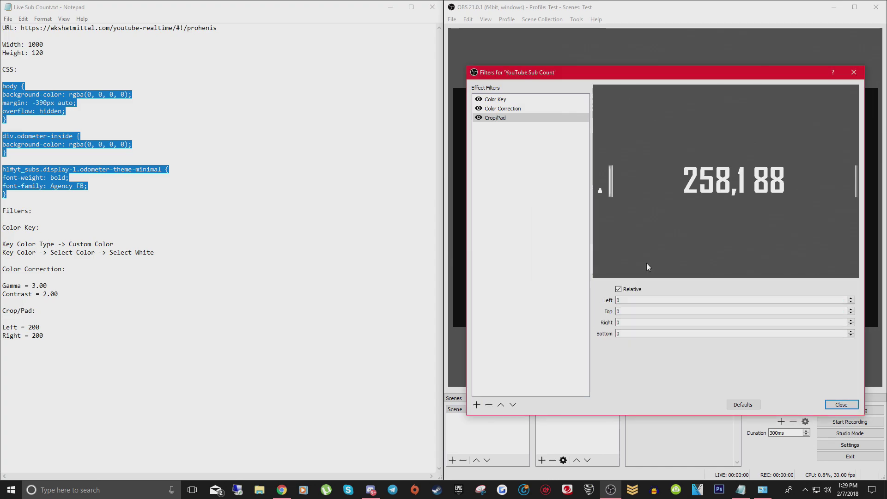
{"action": "key", "text": "Tab"}
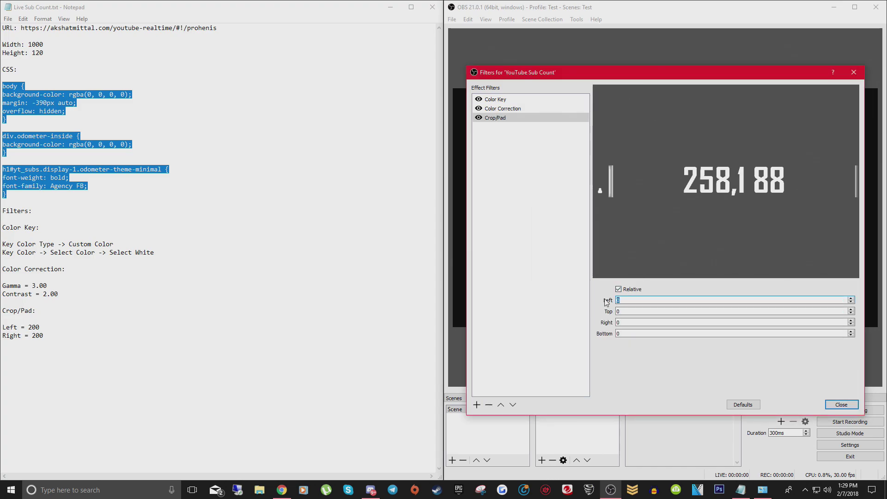
{"action": "type", "text": "200"}
{"action": "left_click", "coordinate": [626, 323]}
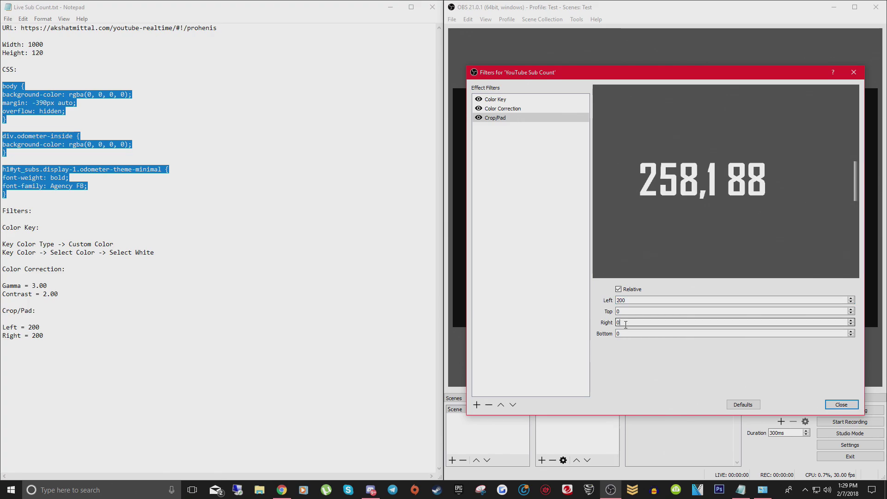
{"action": "type", "text": "200"}
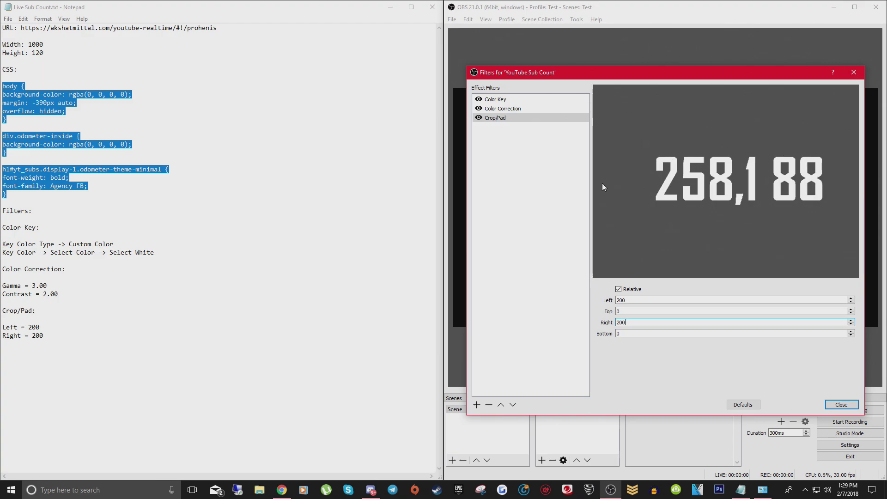
{"action": "left_click", "coordinate": [841, 405]}
- Enlarge the YouTube Sub Count counter and position it just above the scene's centre
{"action": "left_click_drag", "start_coordinate": [638, 192], "coordinate": [643, 191]}
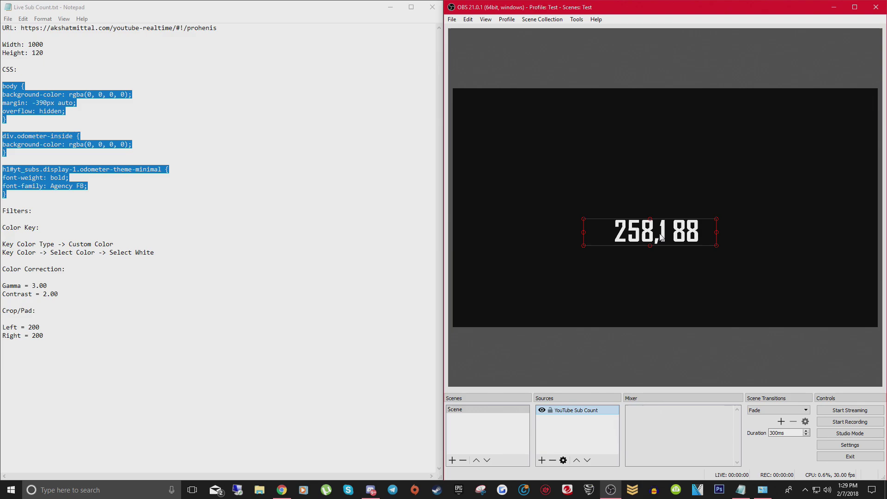
{"action": "left_click_drag", "start_coordinate": [660, 238], "coordinate": [639, 189]}
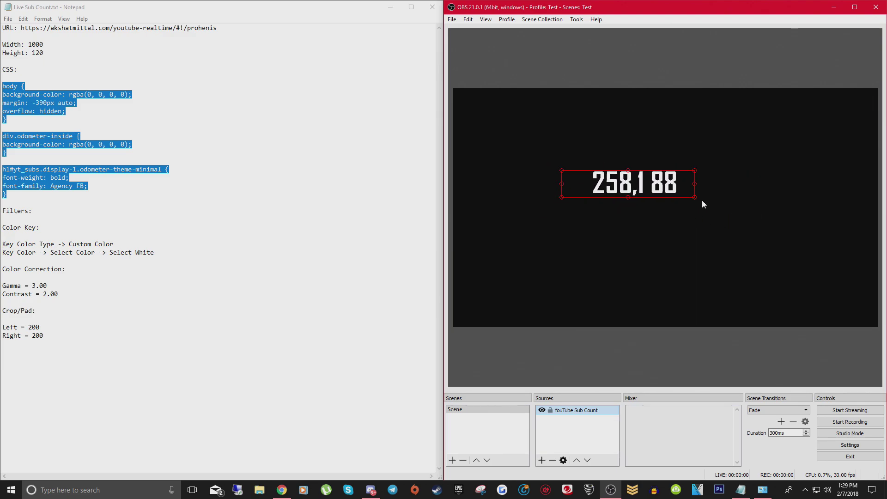
{"action": "mouse_move", "coordinate": [695, 197]}
{"action": "left_mouse_down"}
{"action": "mouse_move", "coordinate": [744, 220]}
{"action": "mouse_move", "coordinate": [707, 202]}
{"action": "left_mouse_up"}
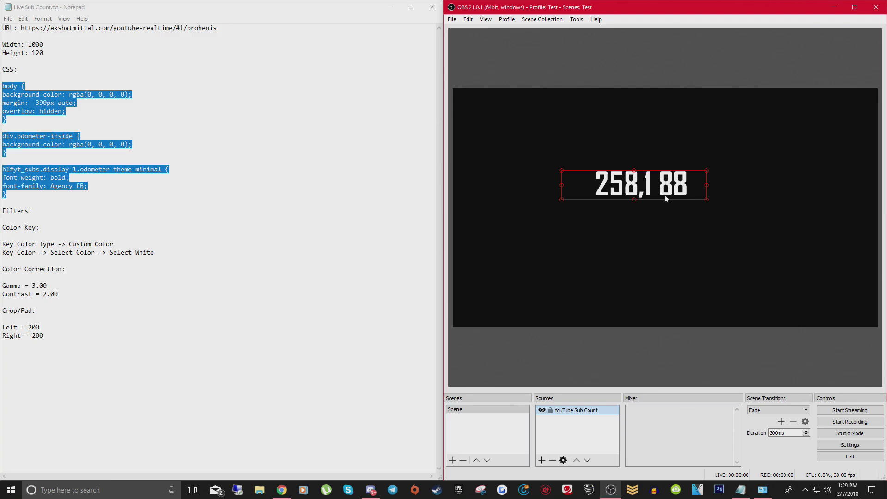
{"action": "left_click_drag", "start_coordinate": [665, 198], "coordinate": [680, 199]}
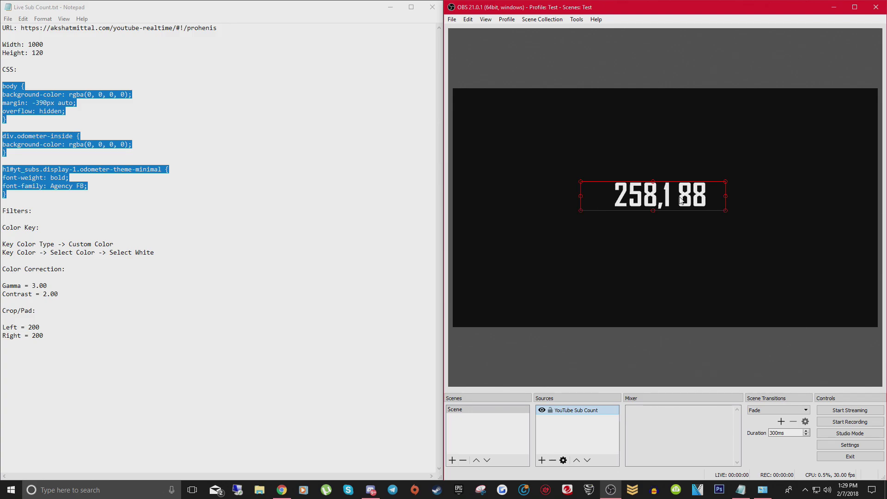